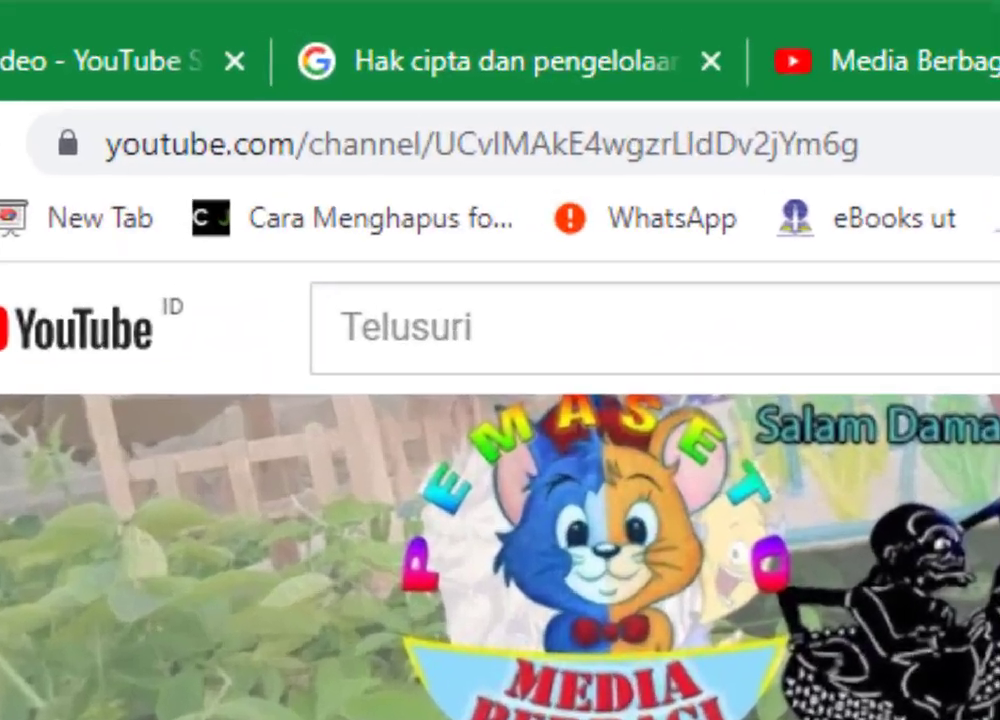
# - Open a new browser tab beside the YouTube channel page
pyautogui.click(785, 25)
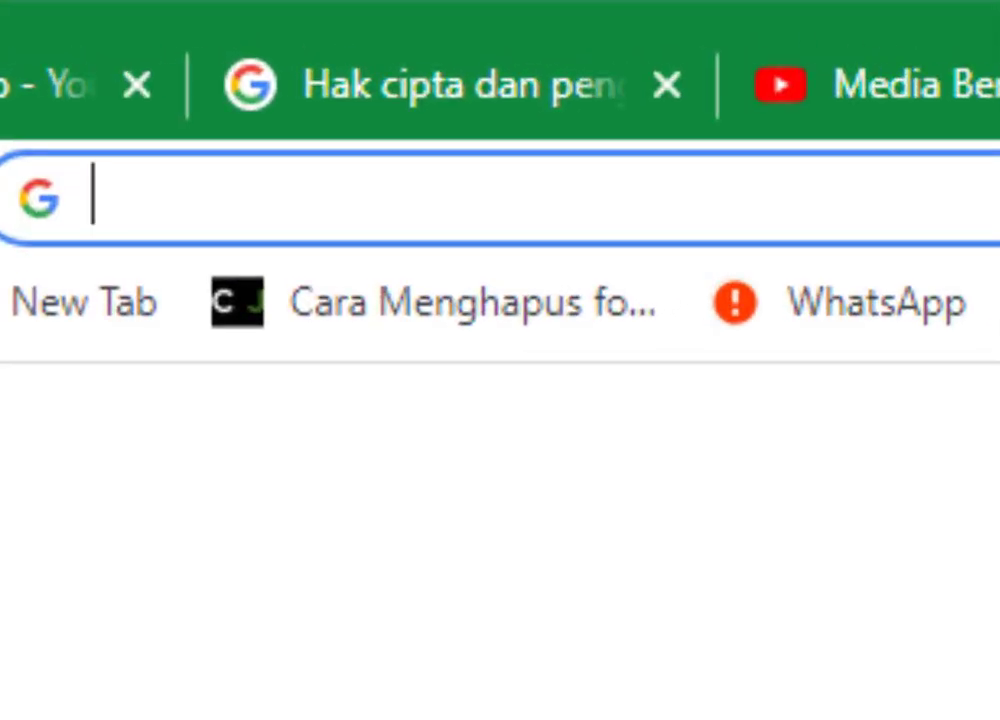
# - Load studio.youtube.com in the new tab to reach the YouTube Studio dashboard
pyautogui.write('stu')
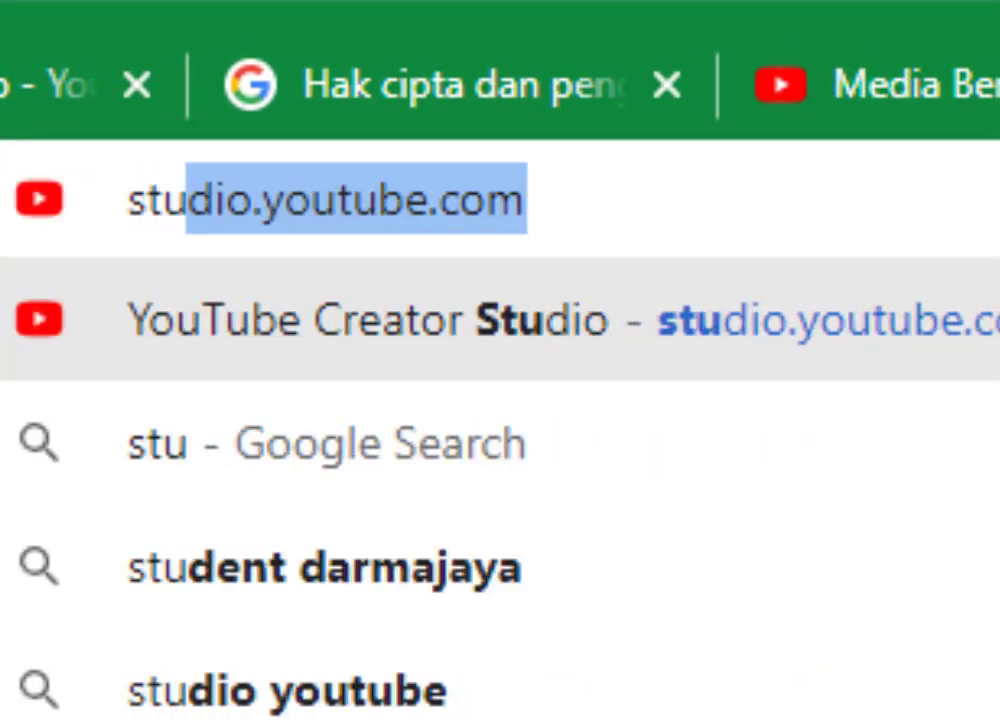
pyautogui.write('dio.youtubw')
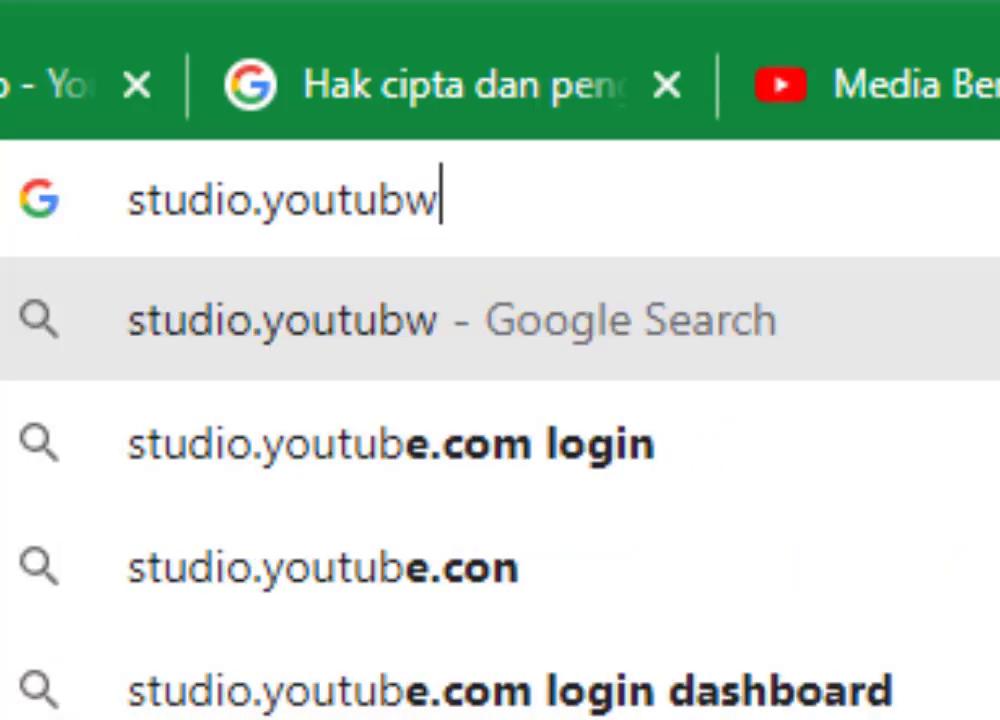
pyautogui.press('BackSpace')
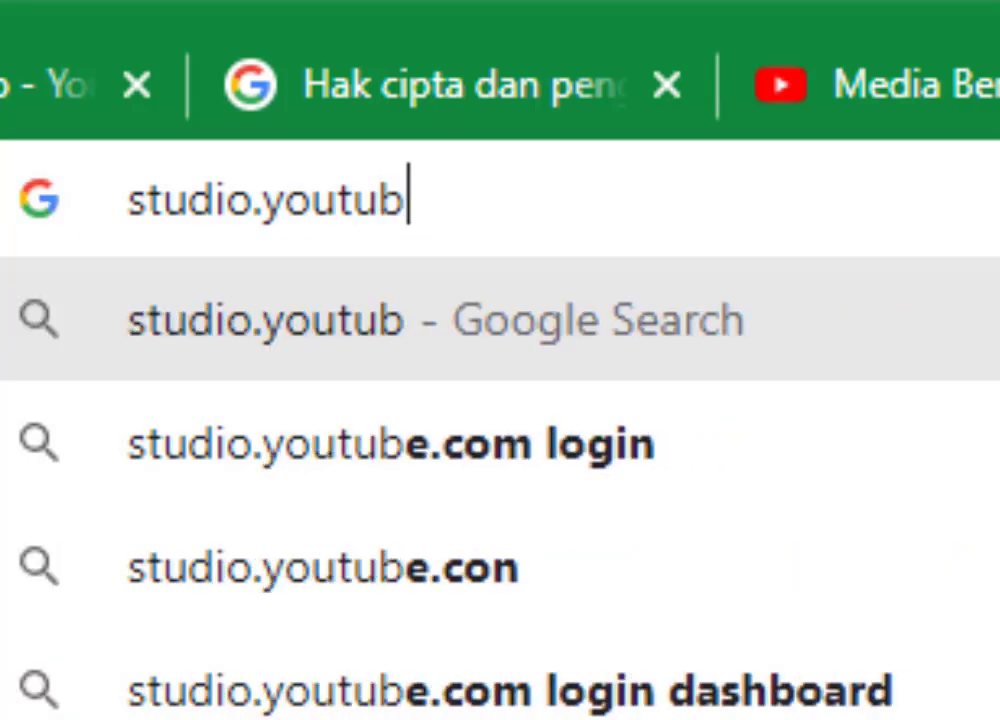
pyautogui.write('e.com')
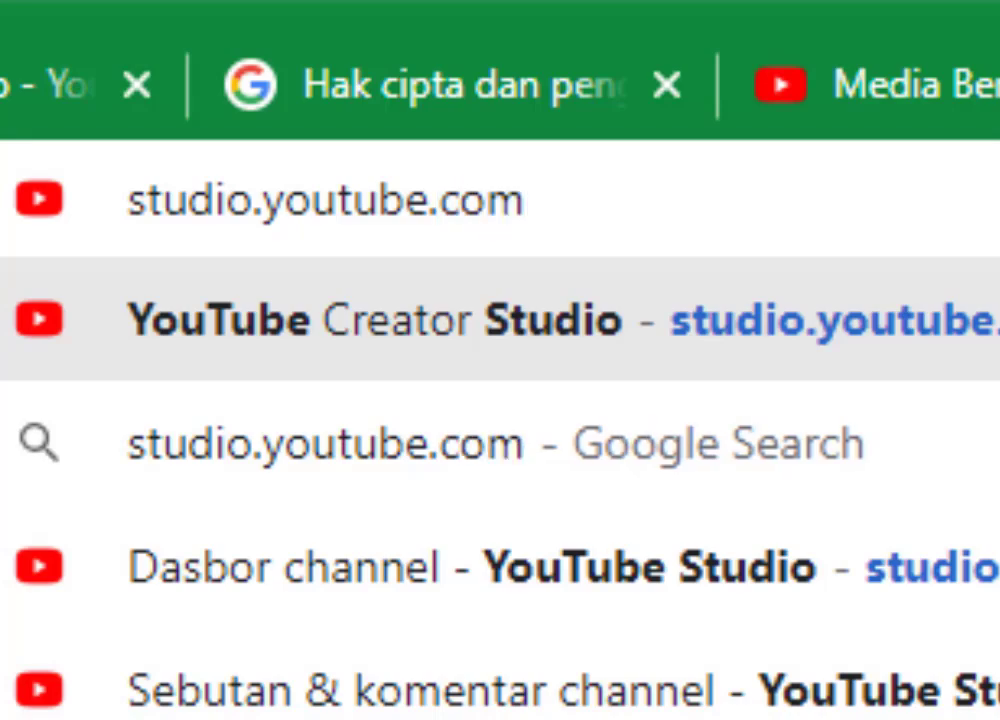
pyautogui.press('Return')
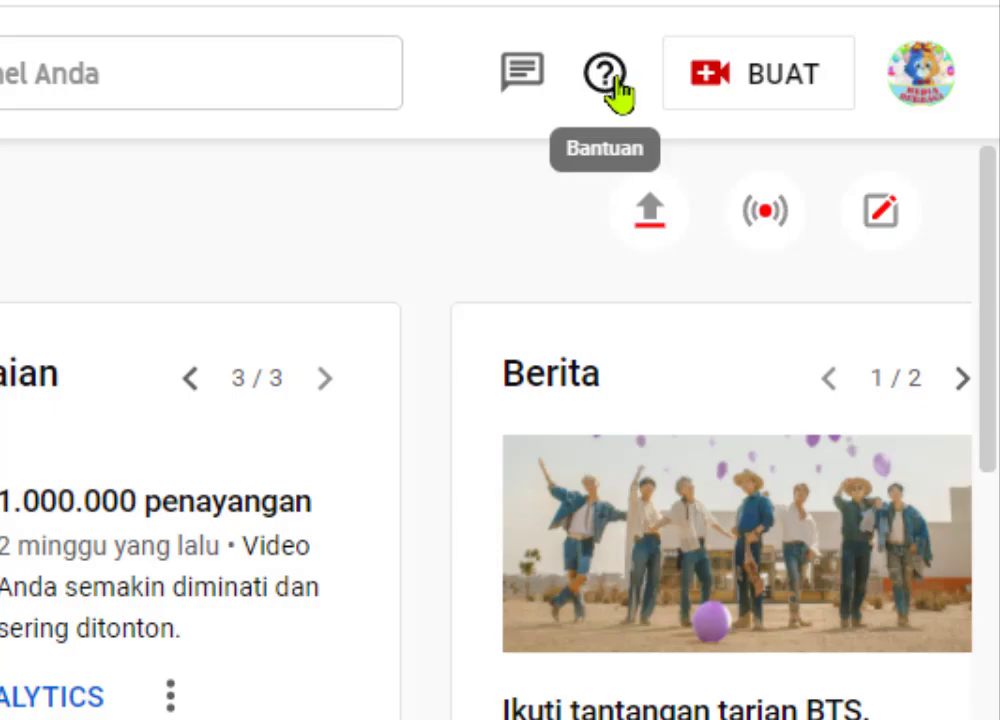
# - Open Studio's help panel and launch 'Lihat Semua Artikel' in a new tab
pyautogui.click(616, 80)
pyautogui.click(616, 82)
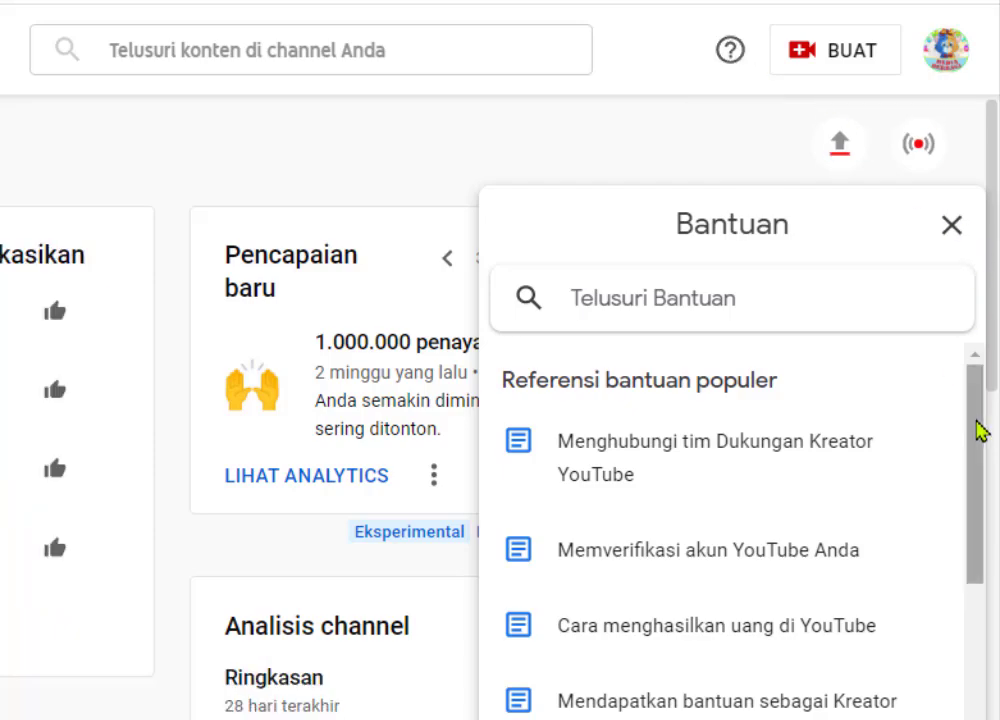
pyautogui.moveTo(976, 421); pyautogui.dragTo(984, 538)
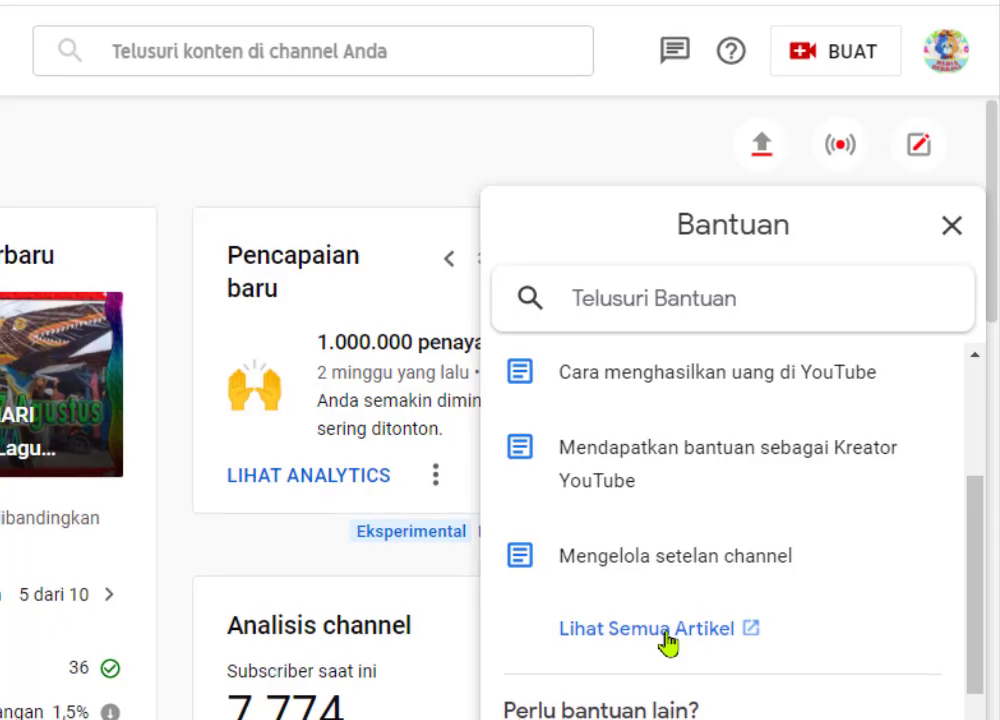
pyautogui.click(672, 640)
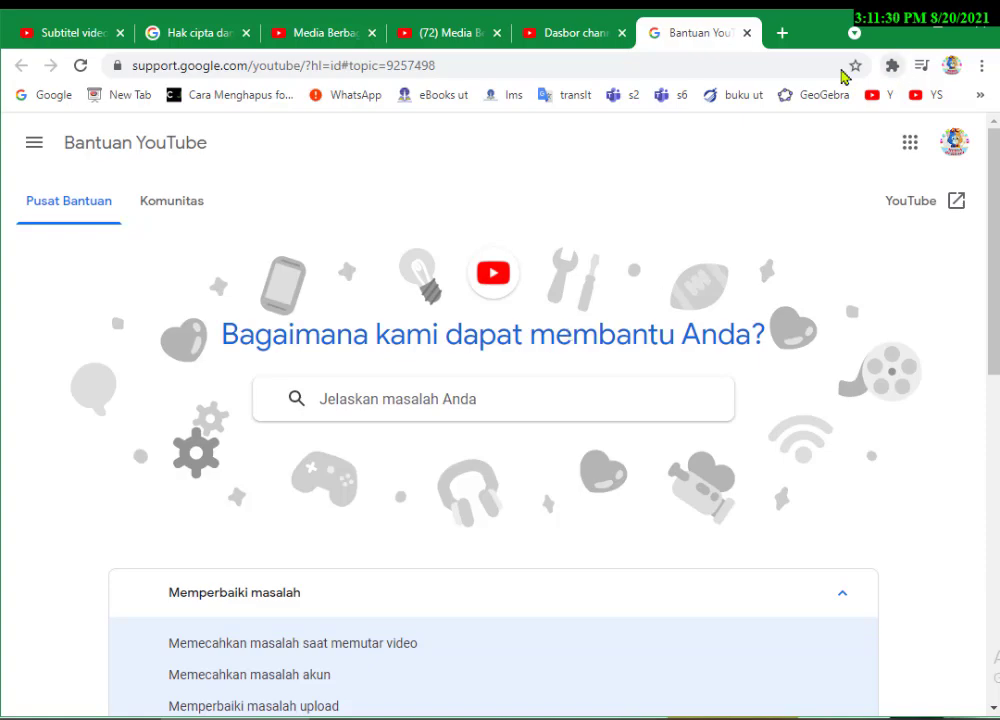
pyautogui.click(782, 35)
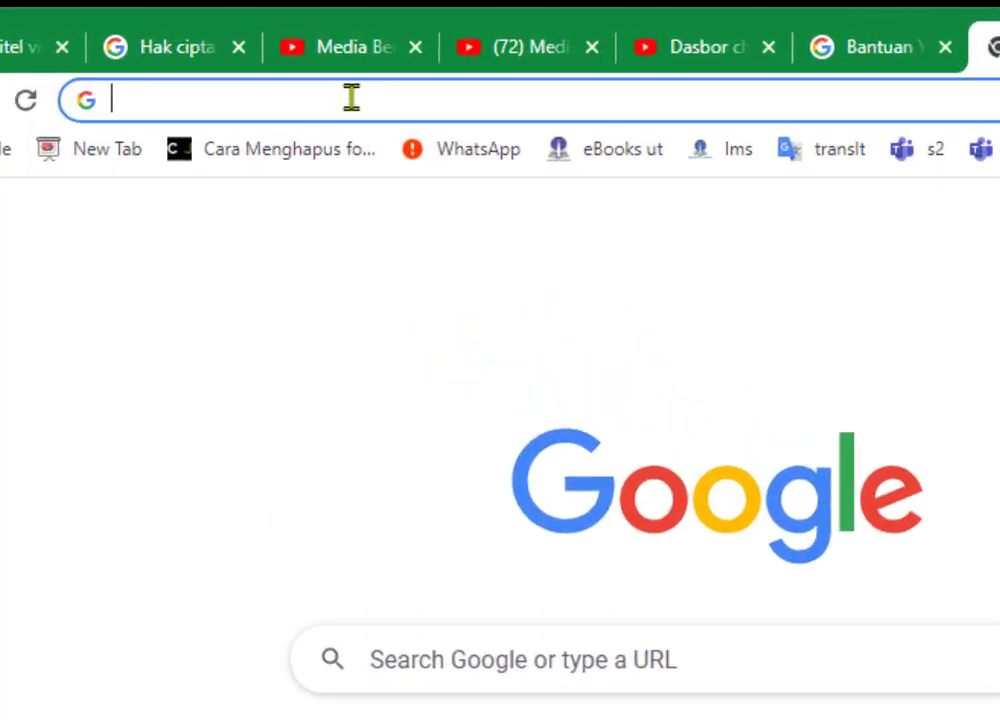
pyautogui.write('https://support.google.com/')
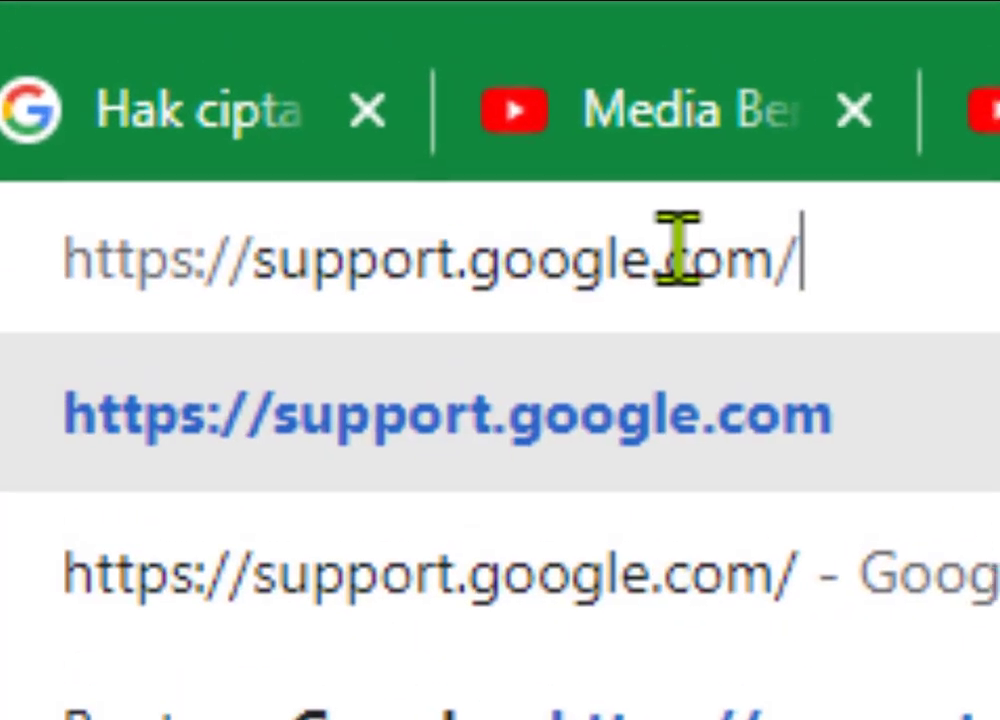
pyautogui.press('BackSpace')
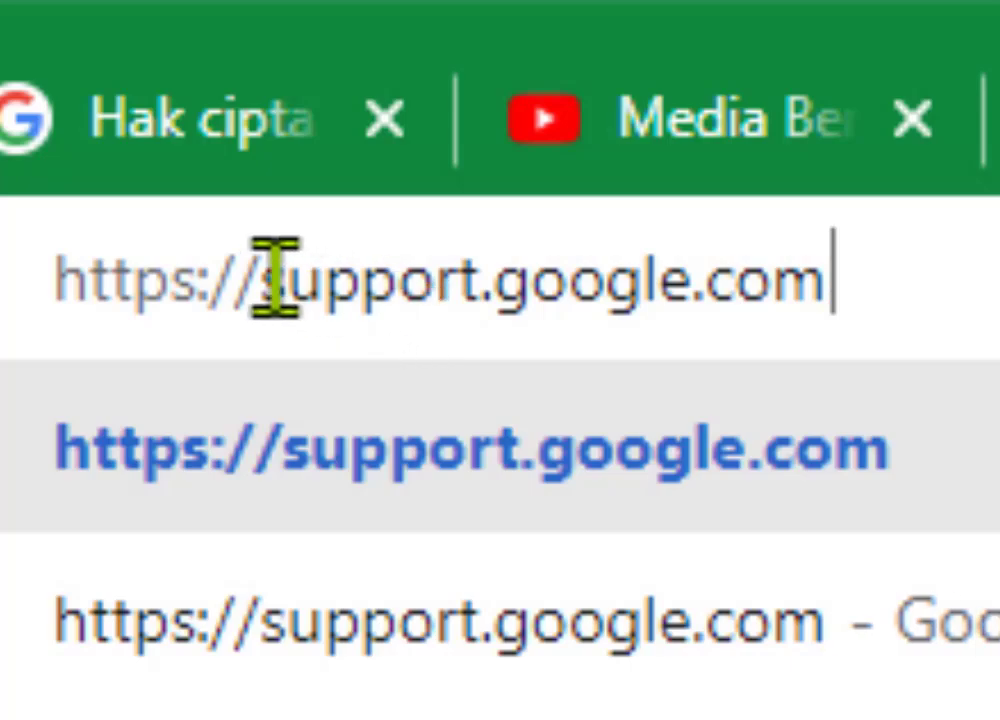
pyautogui.moveTo(265, 279); pyautogui.dragTo(42, 272)
pyautogui.press('BackSpace')
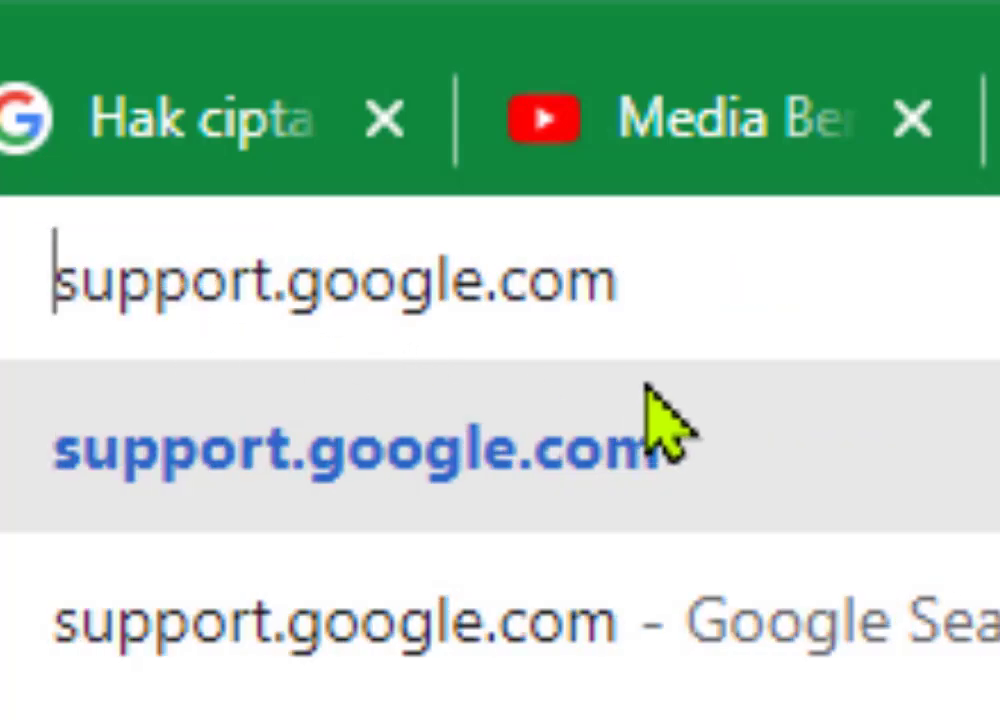
pyautogui.write('ww.')
pyautogui.press('BackSpace')
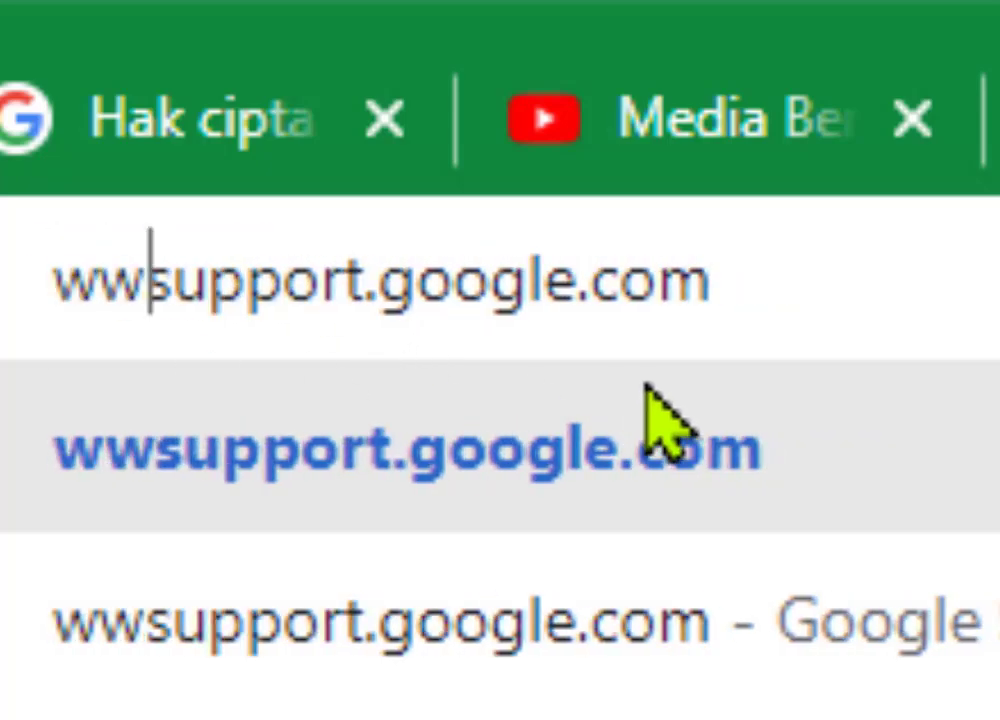
pyautogui.write('w.')
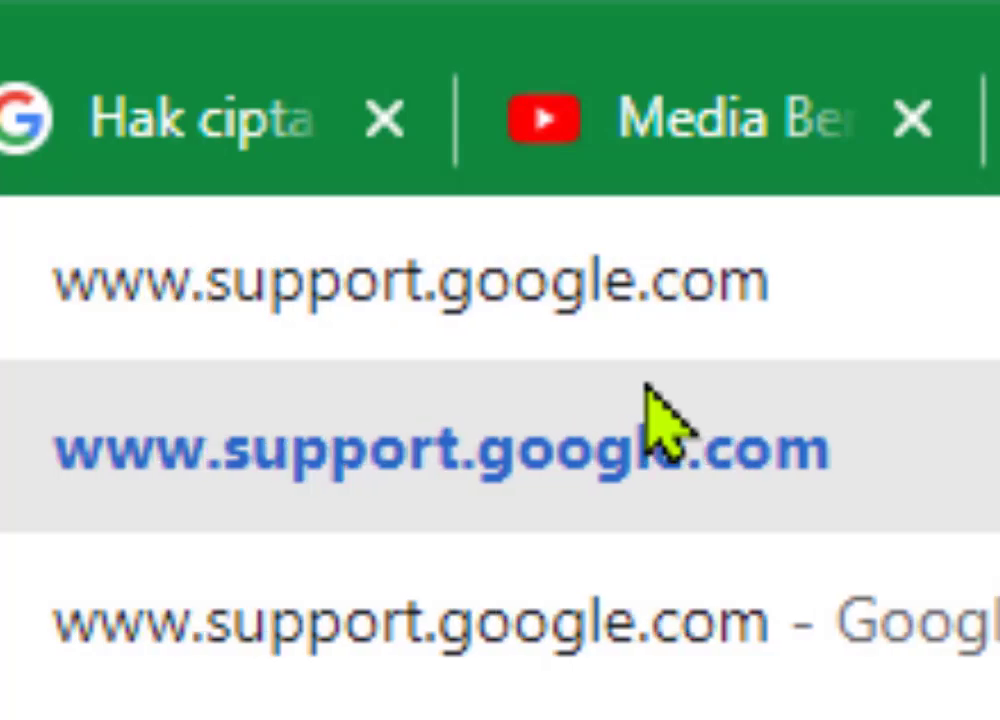
pyautogui.hotkey('ctrl', 'a')
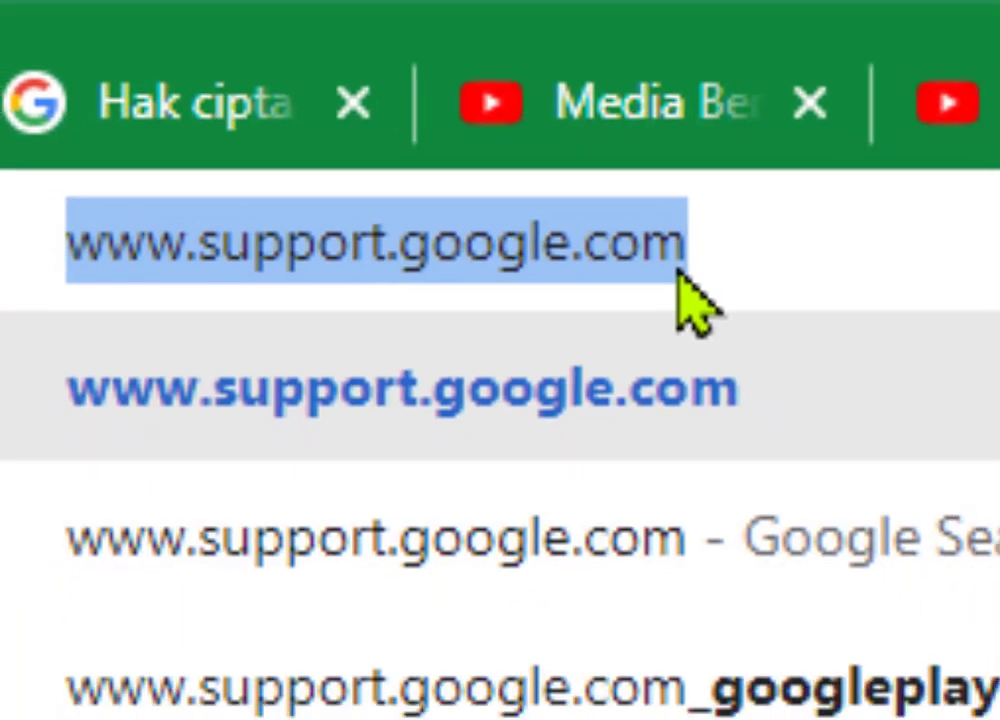
pyautogui.click(670, 345)
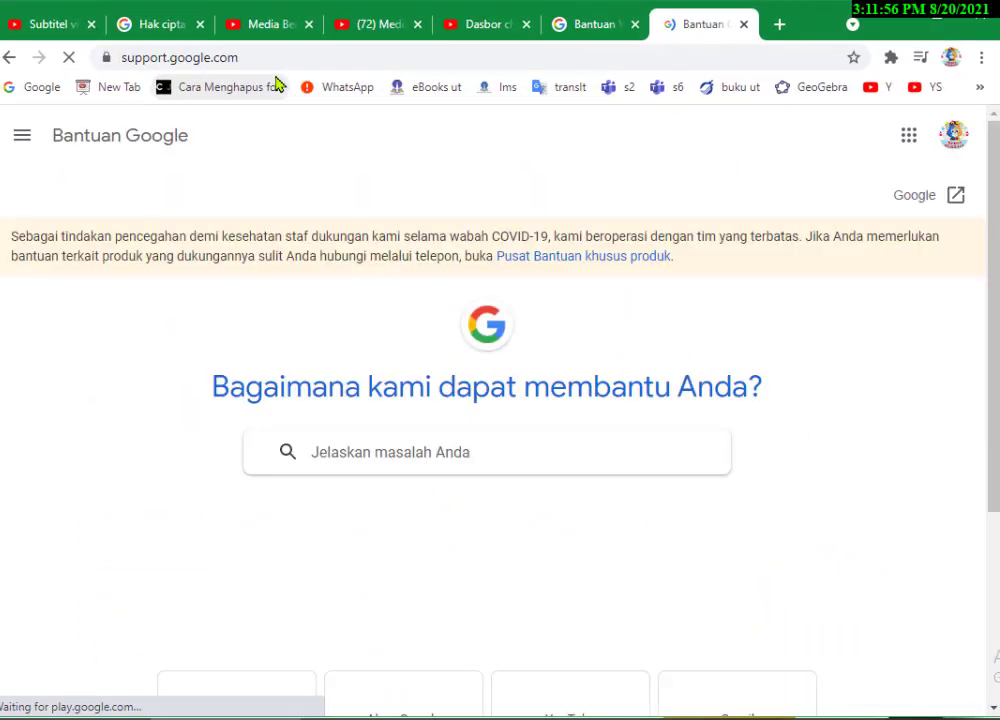
# - From the Google Help home, pick the YouTube product tile to load support.google.com/youtube
pyautogui.click(600, 29)
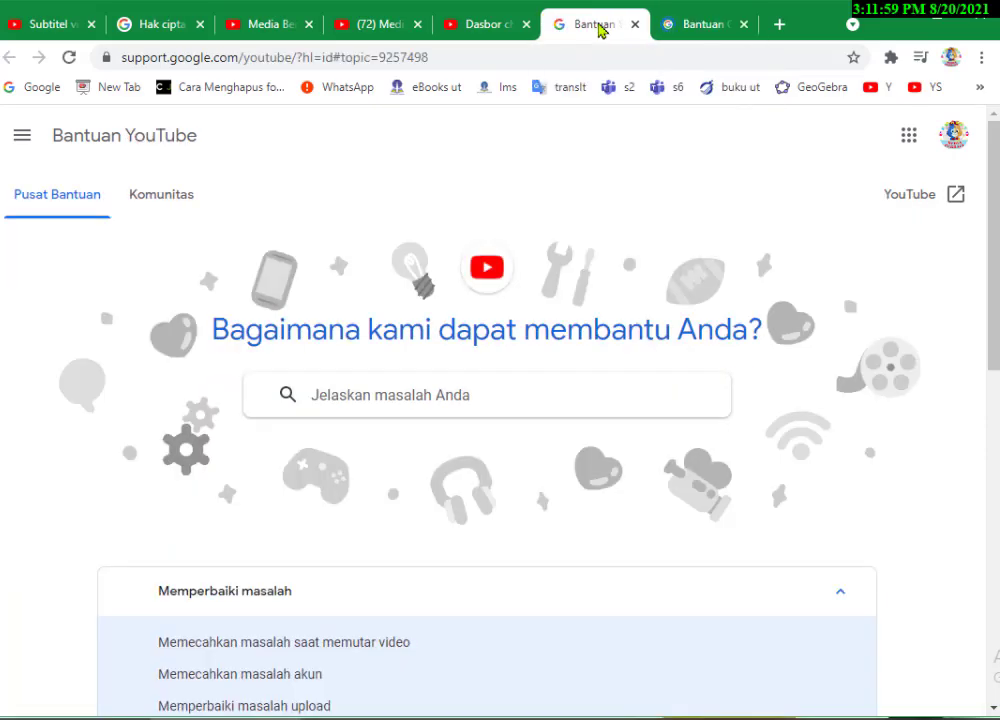
pyautogui.click(690, 30)
pyautogui.click(600, 30)
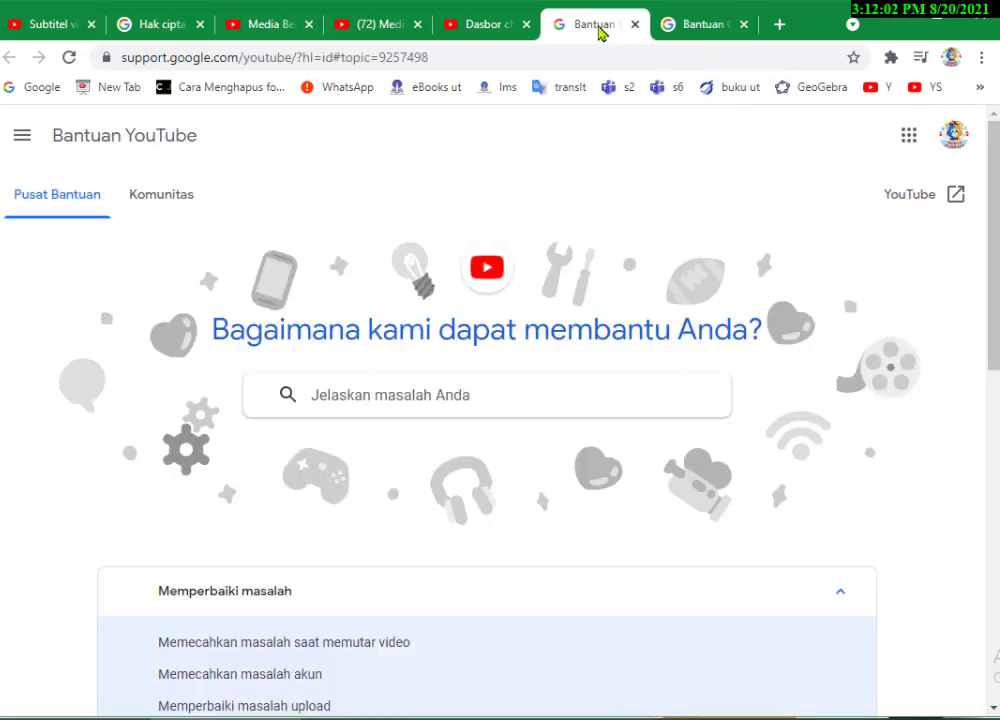
pyautogui.click(680, 29)
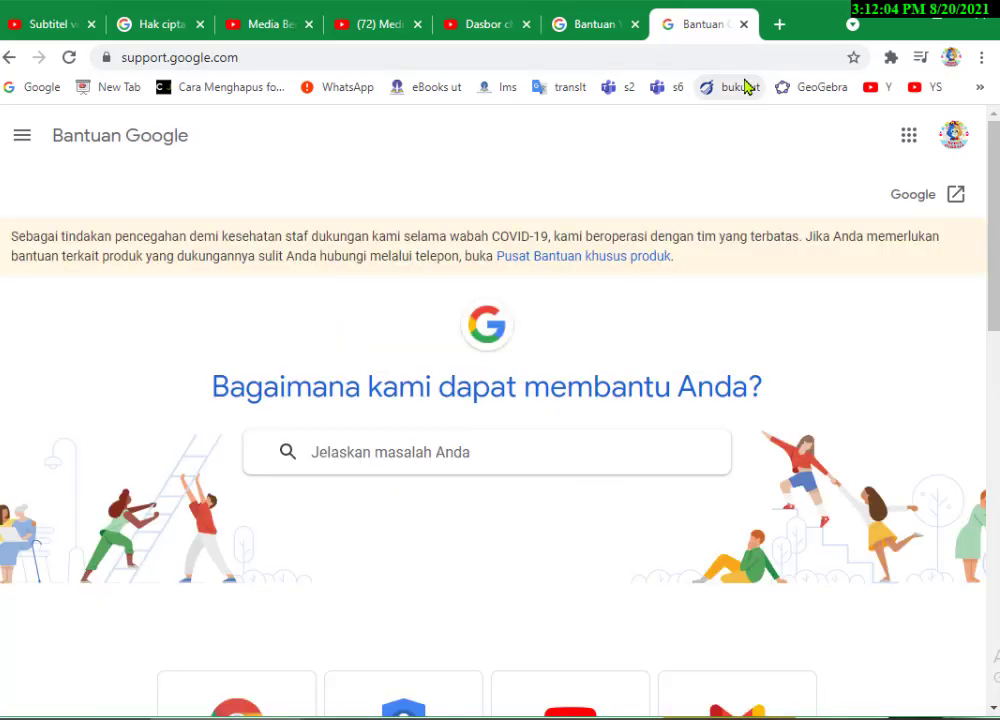
pyautogui.scroll(-6, 975, 281)
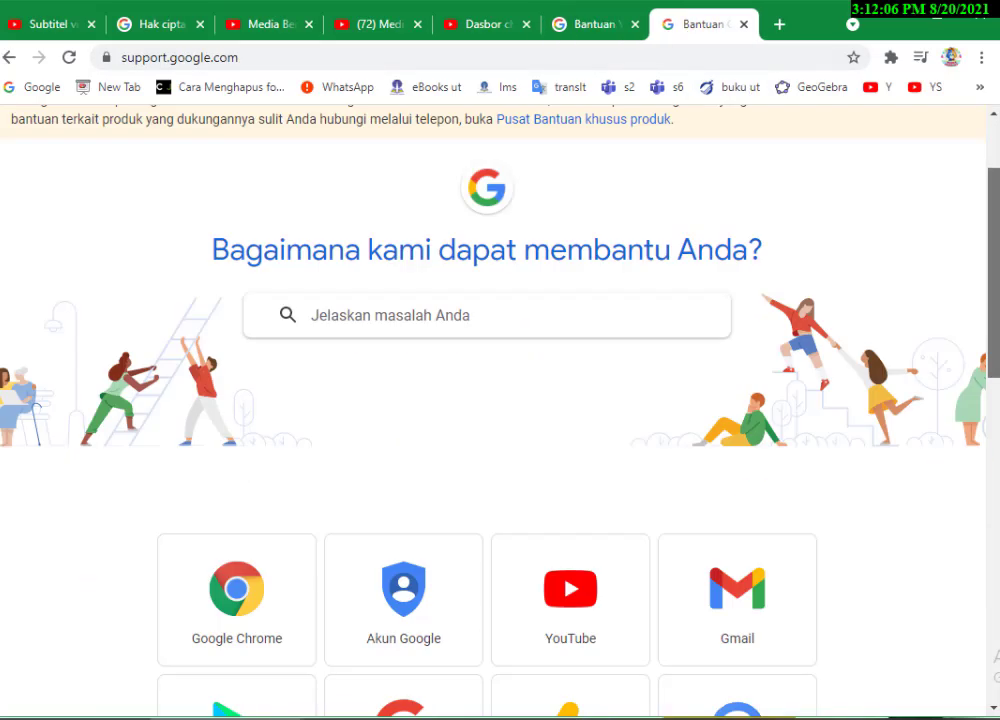
pyautogui.scroll(6, 982, 300)
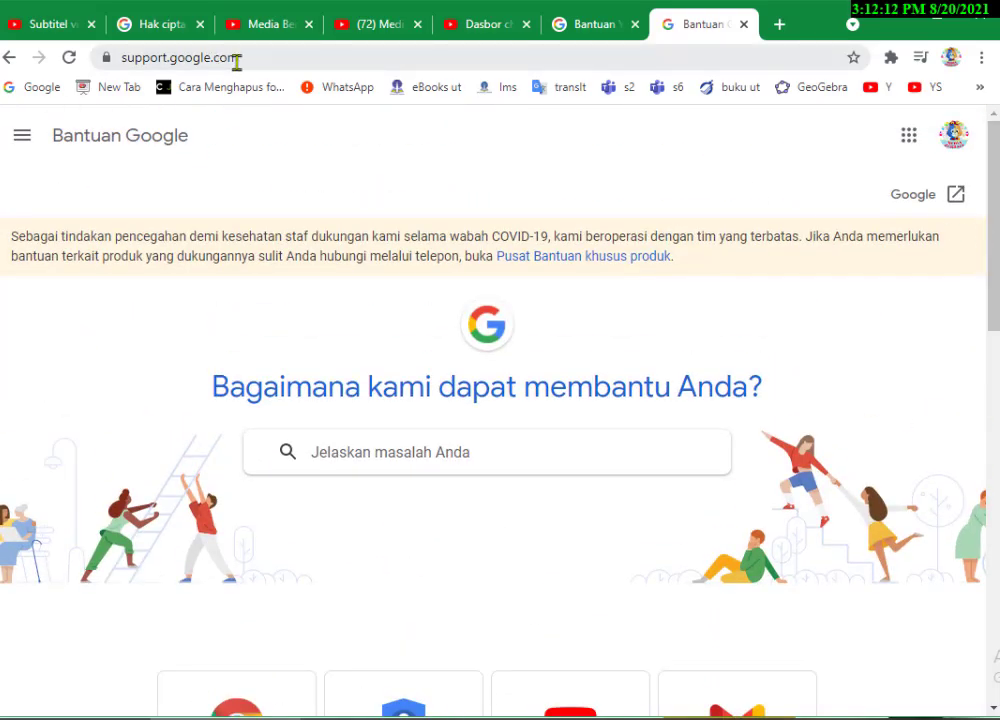
pyautogui.click(242, 60)
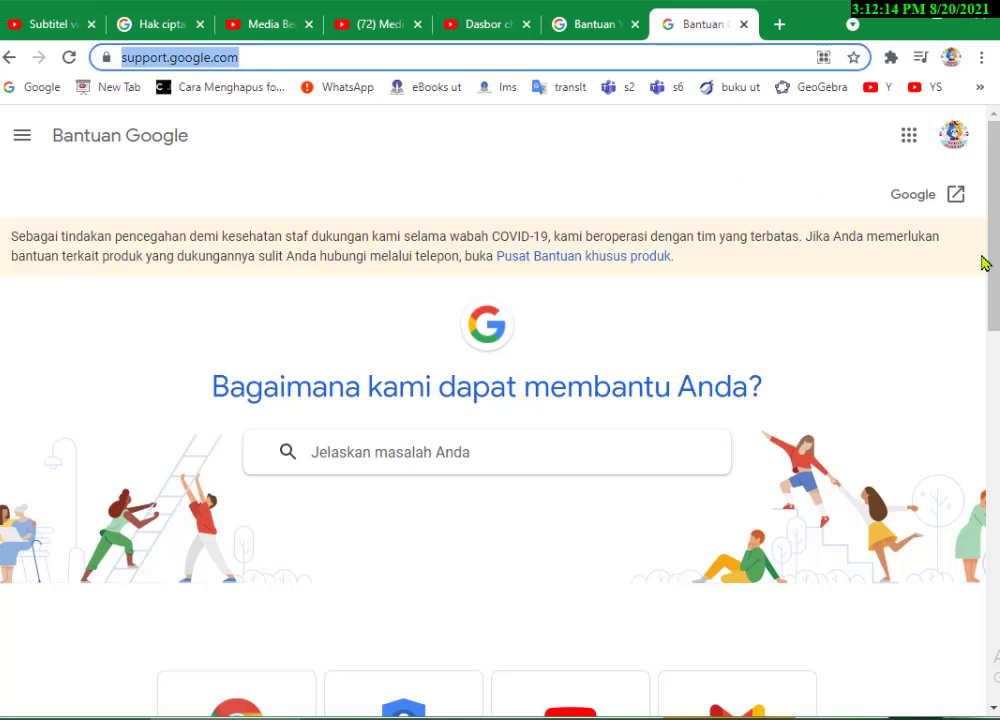
pyautogui.moveTo(993, 262); pyautogui.dragTo(993, 377)
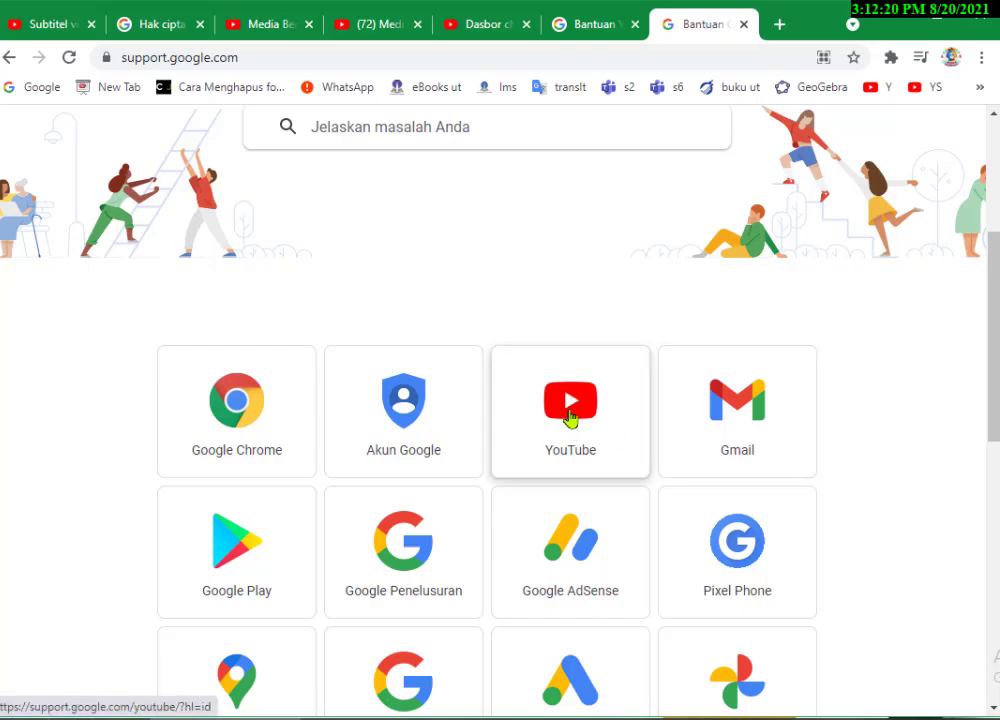
pyautogui.click(565, 410)
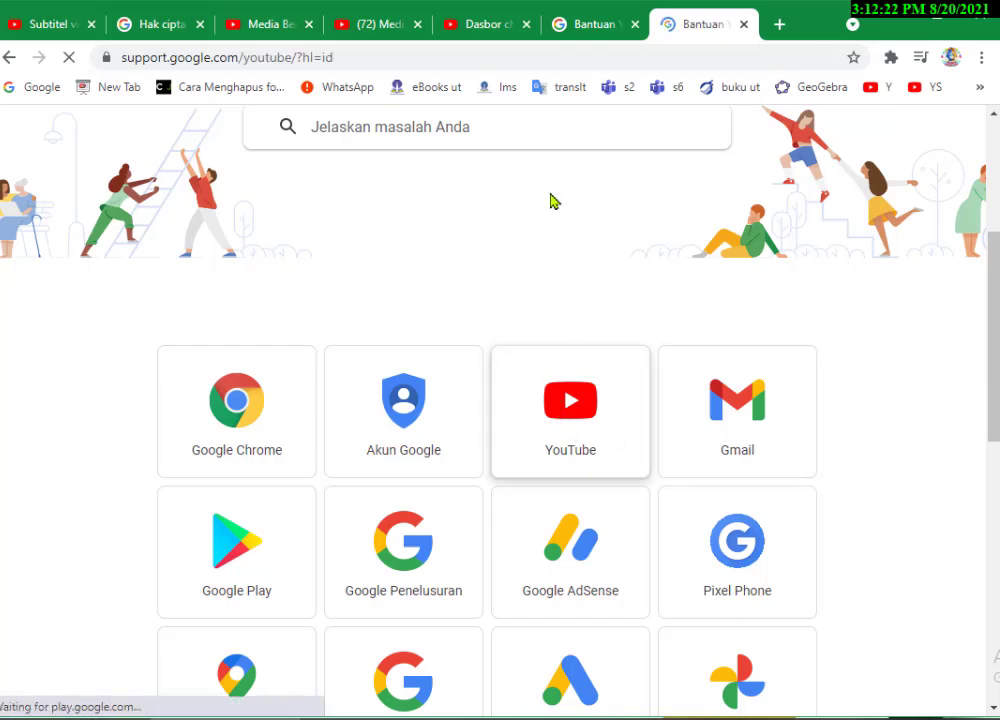
pyautogui.click(594, 32)
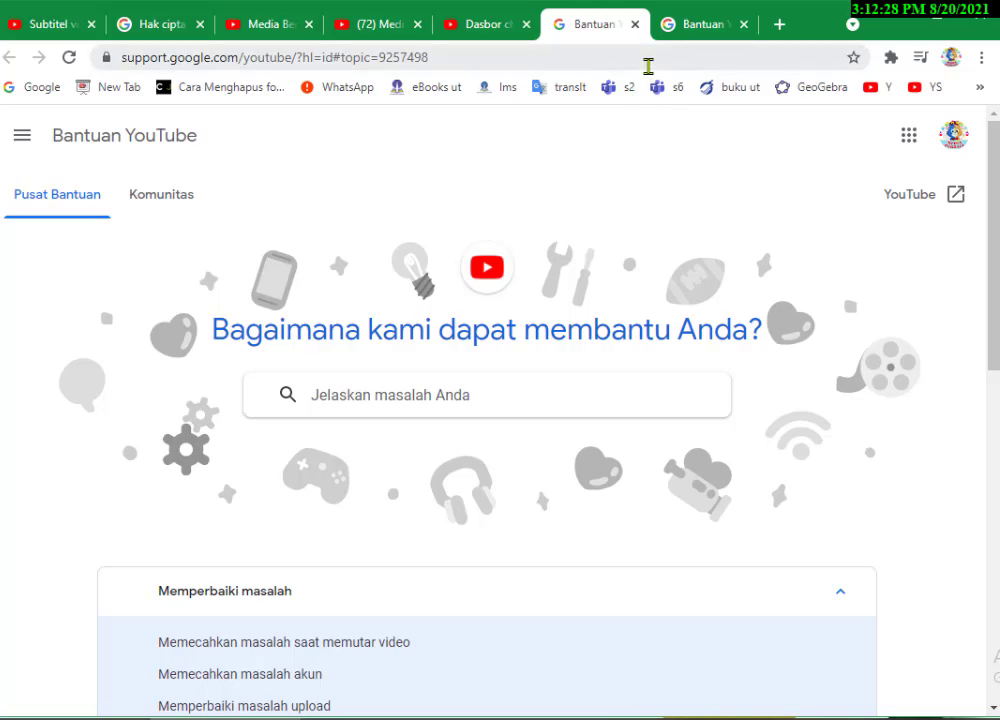
pyautogui.click(701, 31)
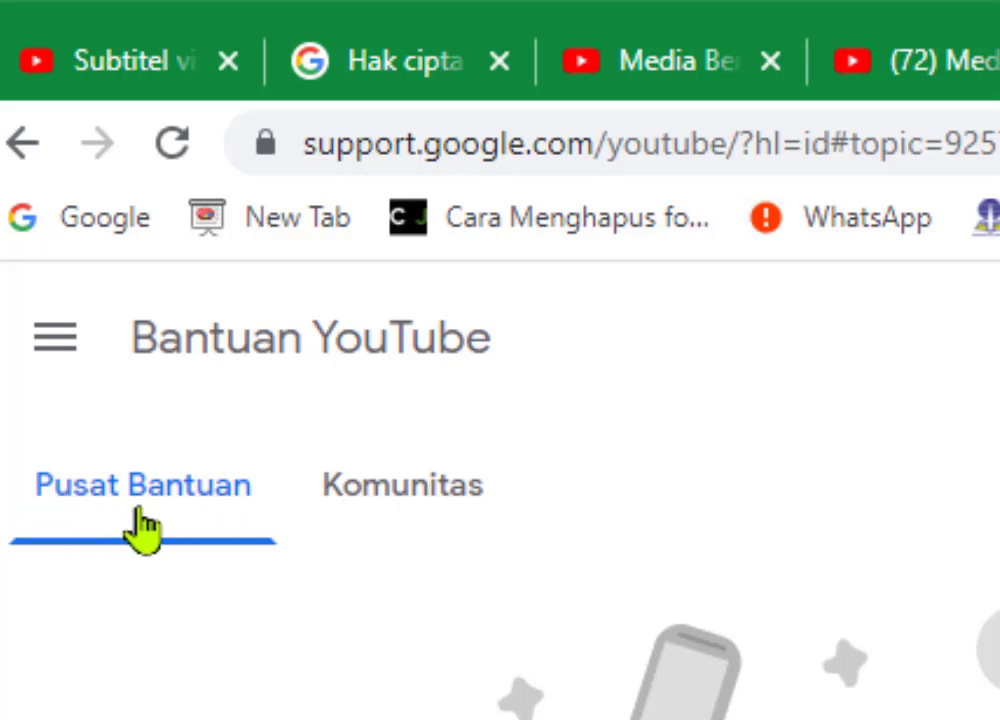
# - Scroll the topic list and expand 'Kebijakan, keamanan, dan hak cipta'
pyautogui.scroll(-1, 500, 430)
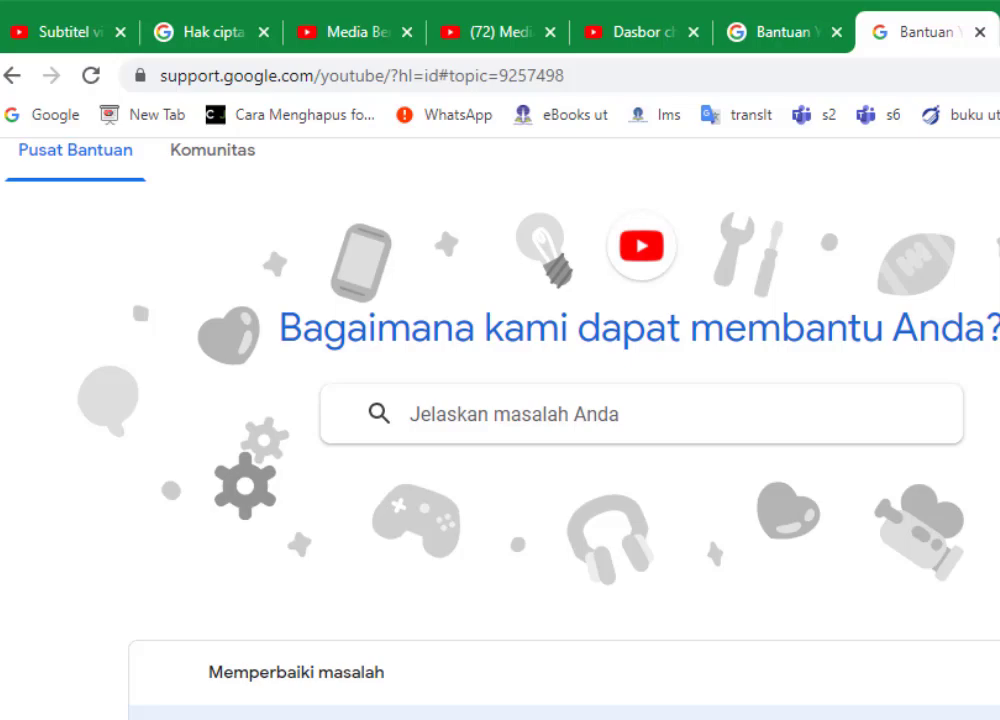
pyautogui.scroll(-5, 500, 450)
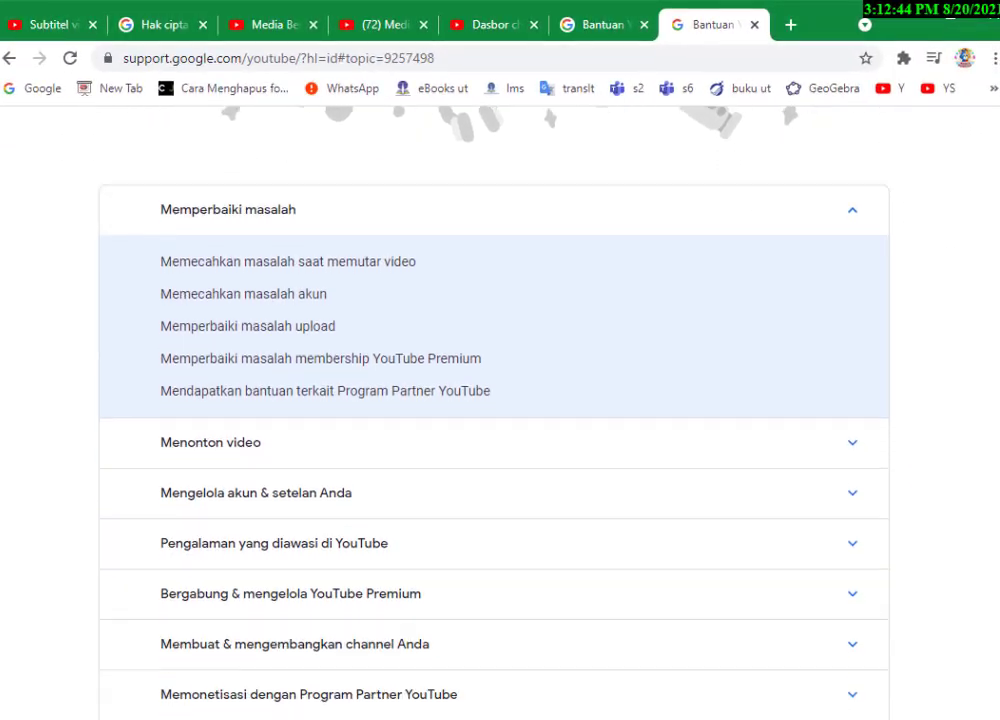
pyautogui.scroll(-3, 494, 420)
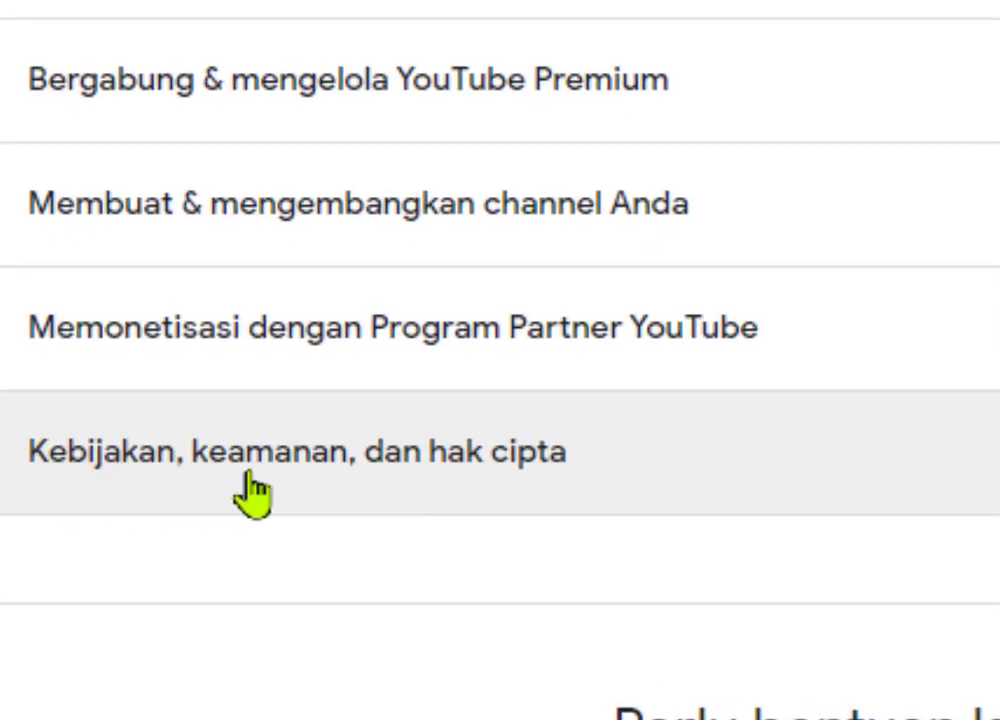
pyautogui.click(483, 478)
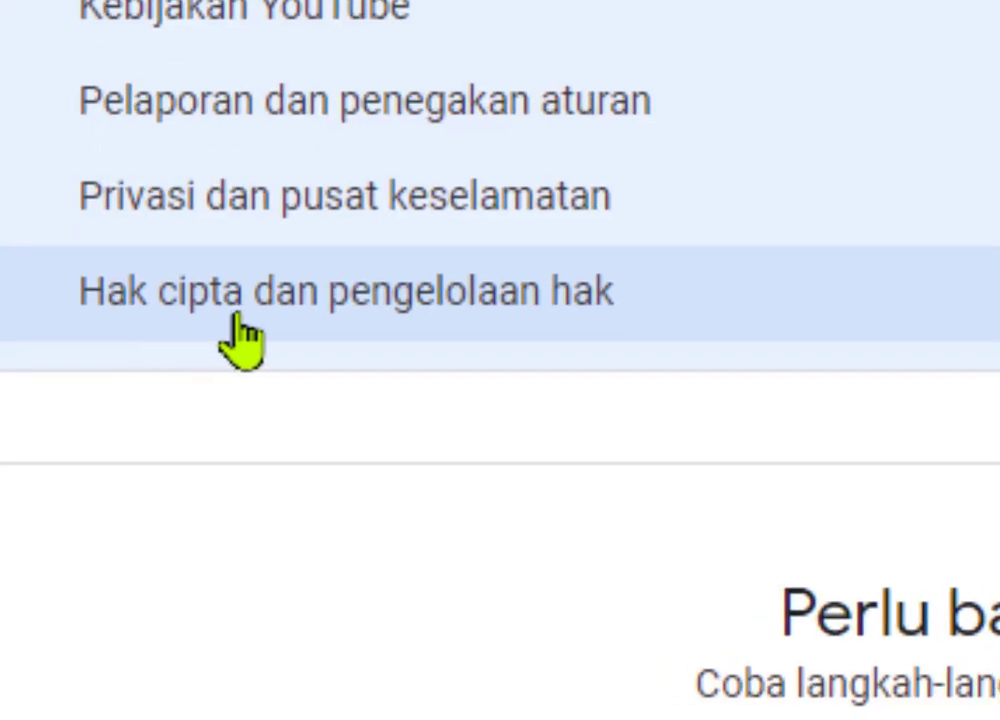
# - Open 'Hak cipta dan pengelolaan hak' and scroll to the 'Fitur pengelolaan hak cipta' articles
pyautogui.click(293, 320)
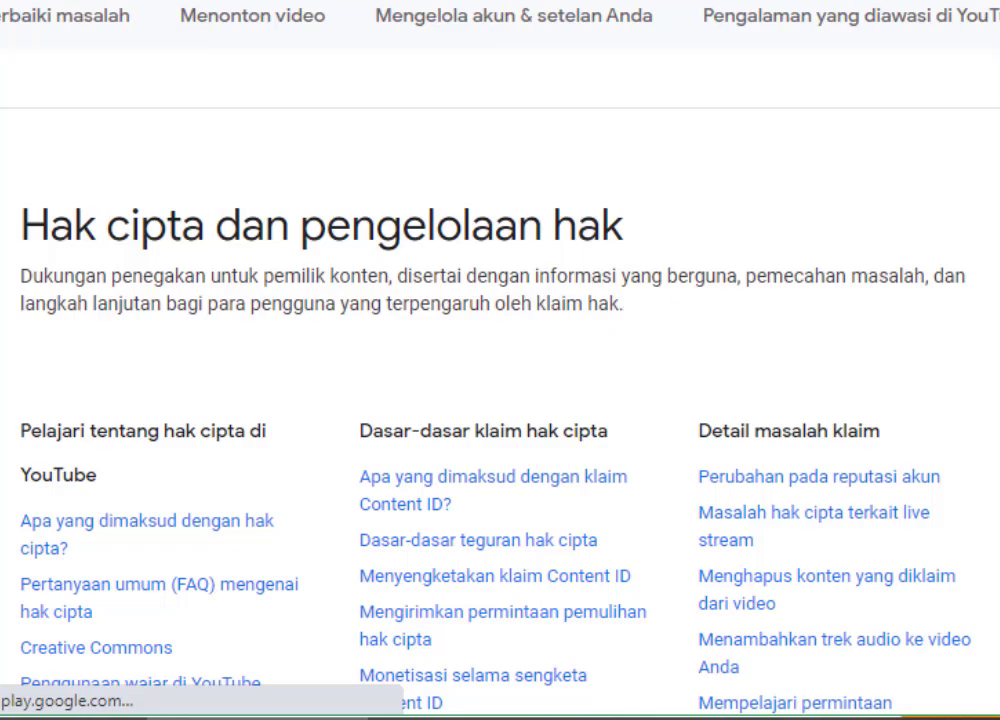
pyautogui.scroll(-5, 500, 400)
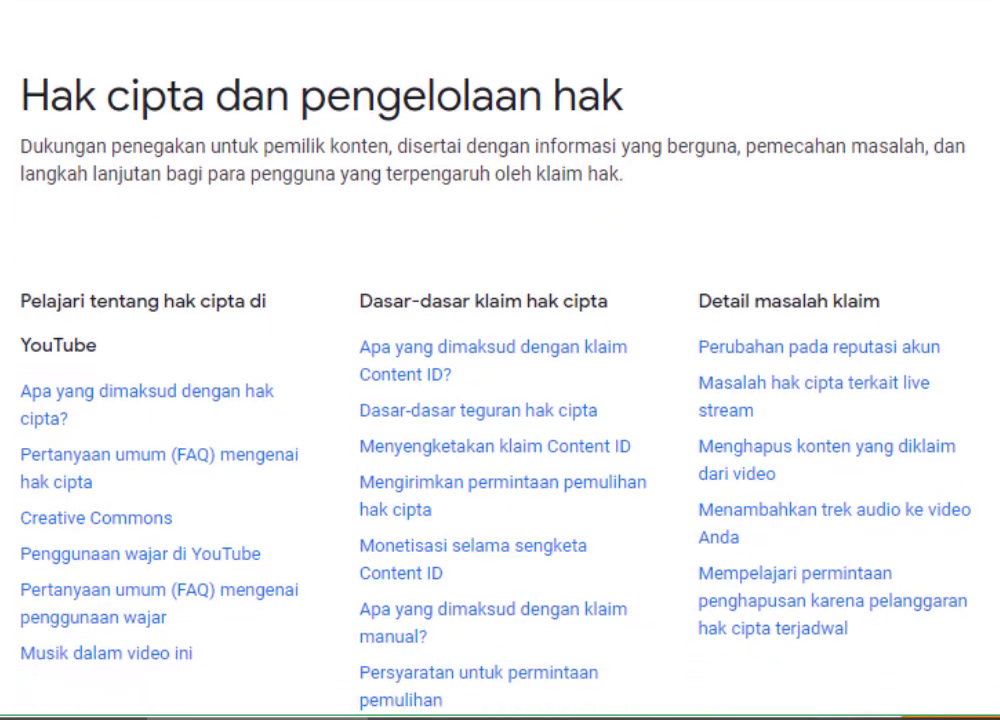
pyautogui.scroll(-5, 500, 400)
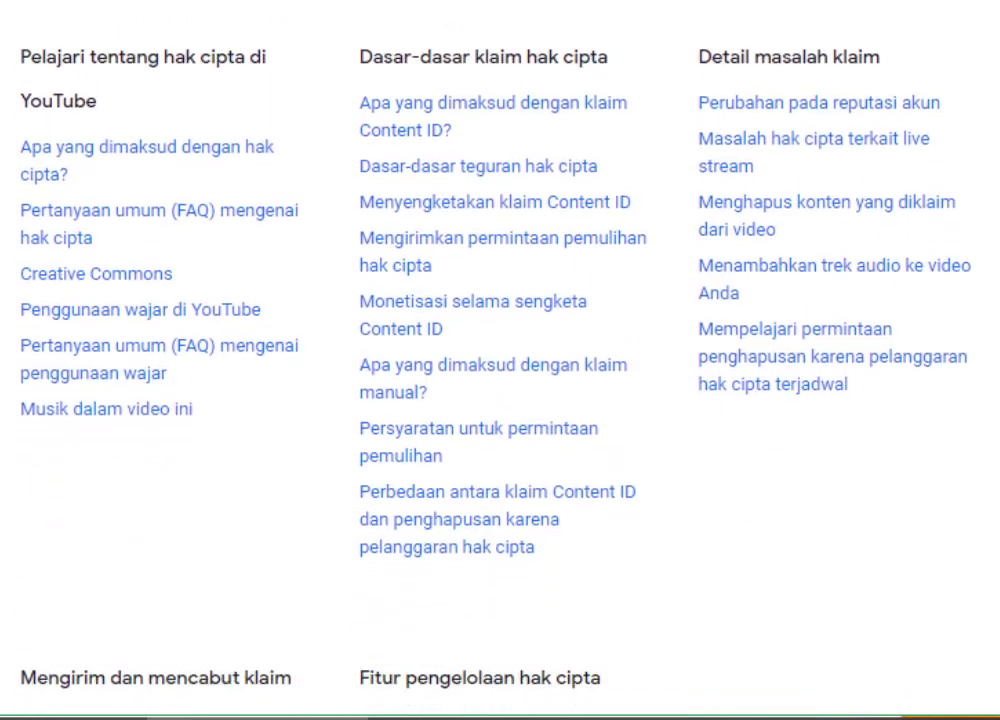
pyautogui.scroll(-8, 500, 400)
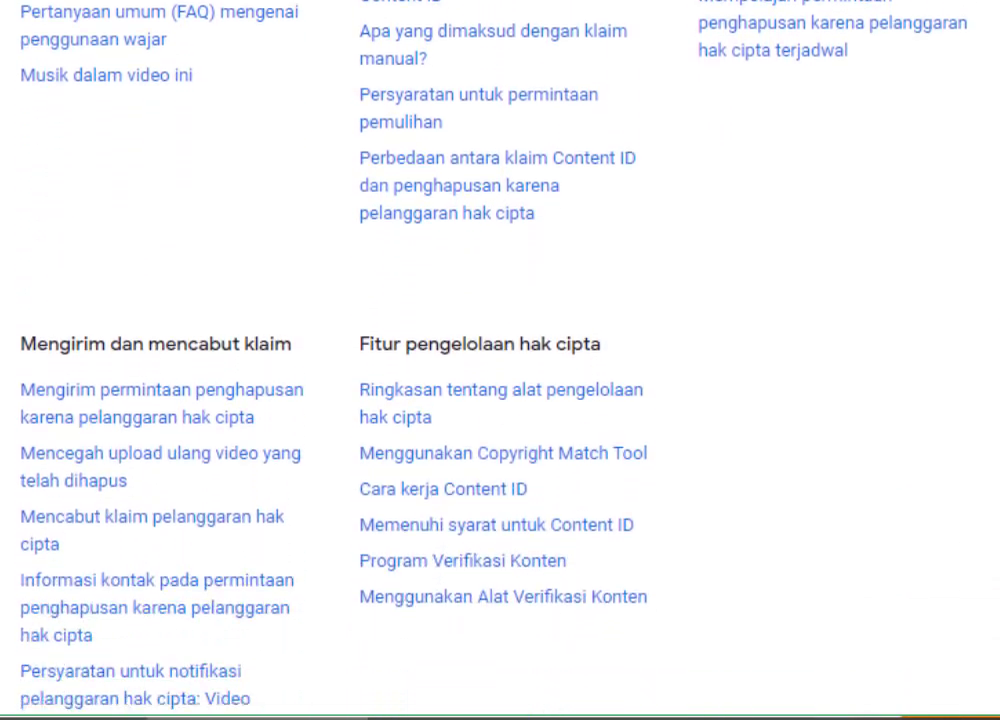
pyautogui.scroll(10, 500, 400)
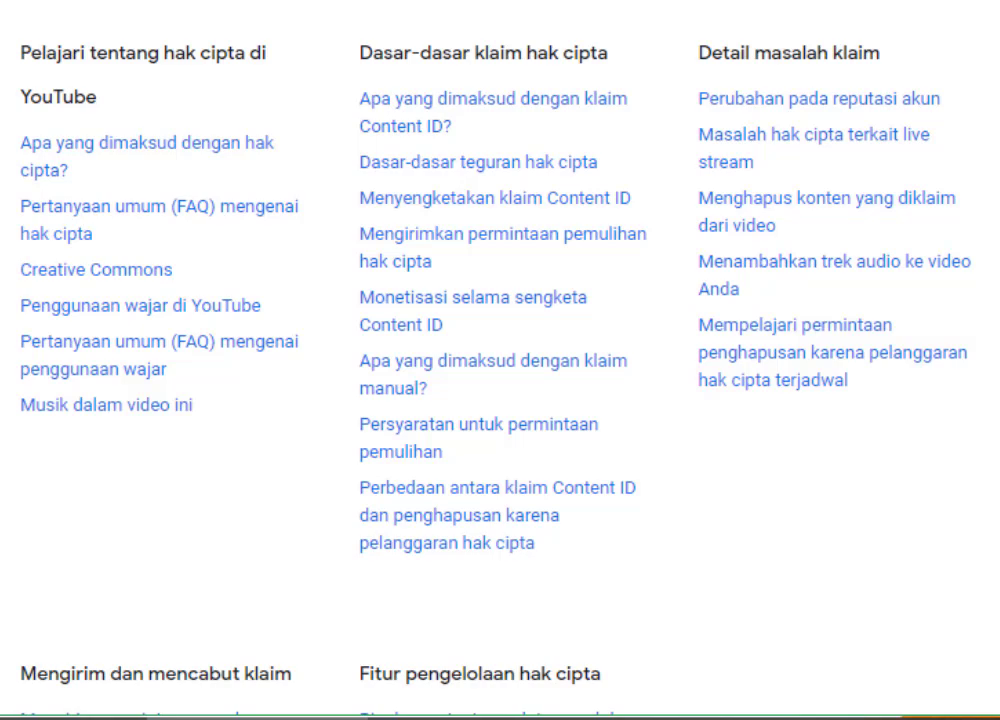
pyautogui.scroll(-5, 500, 360)
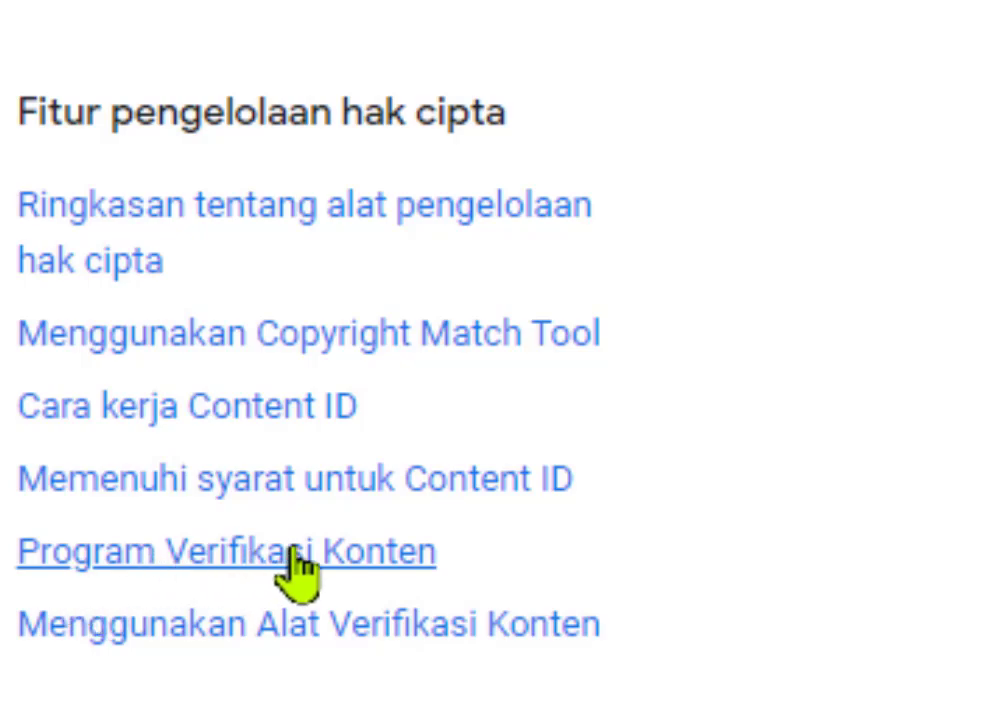
# - Open the 'Program Verifikasi Konten' article under 'Fitur pengelolaan hak cipta'
pyautogui.click(354, 566)
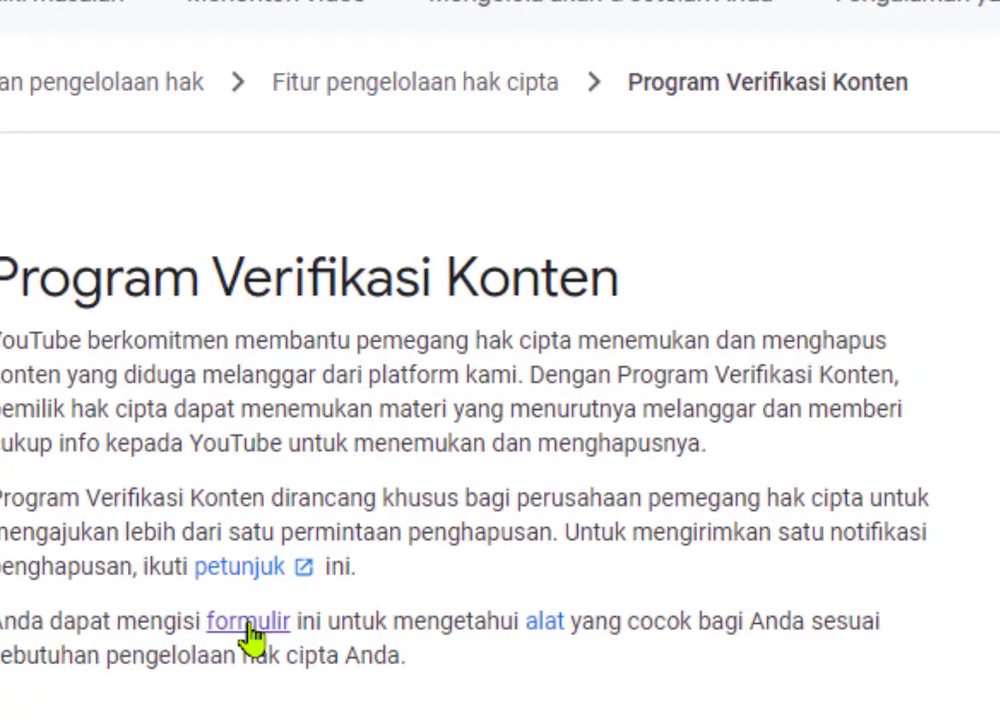
# - Follow the article's 'formulir' link and scroll down to the request form's empty fields
pyautogui.click(211, 604)
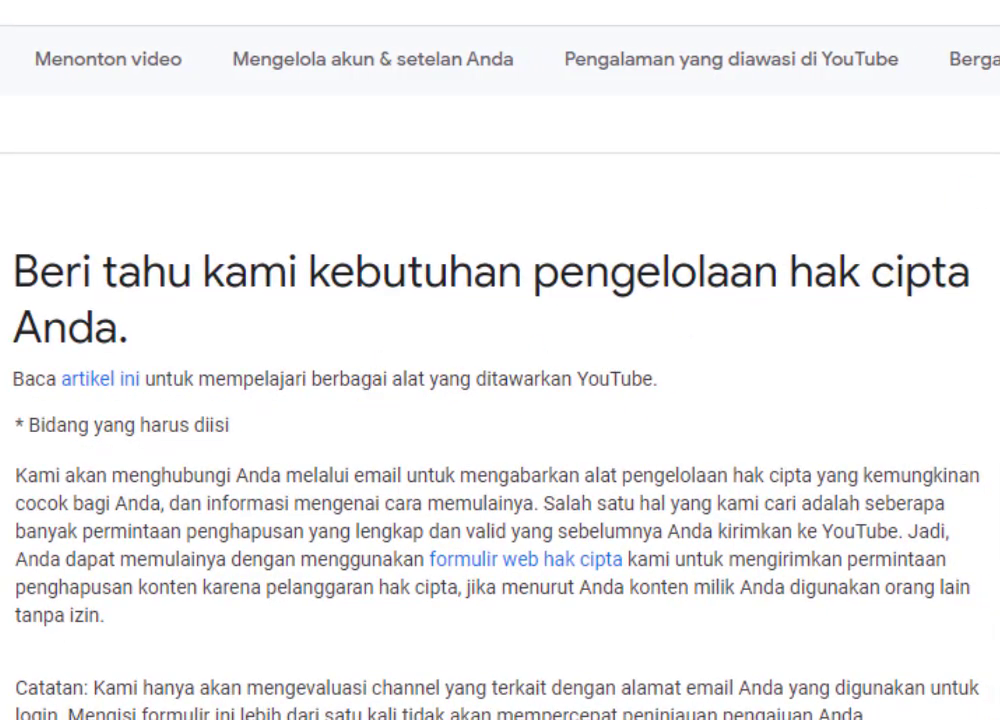
pyautogui.scroll(-3, 500, 400)
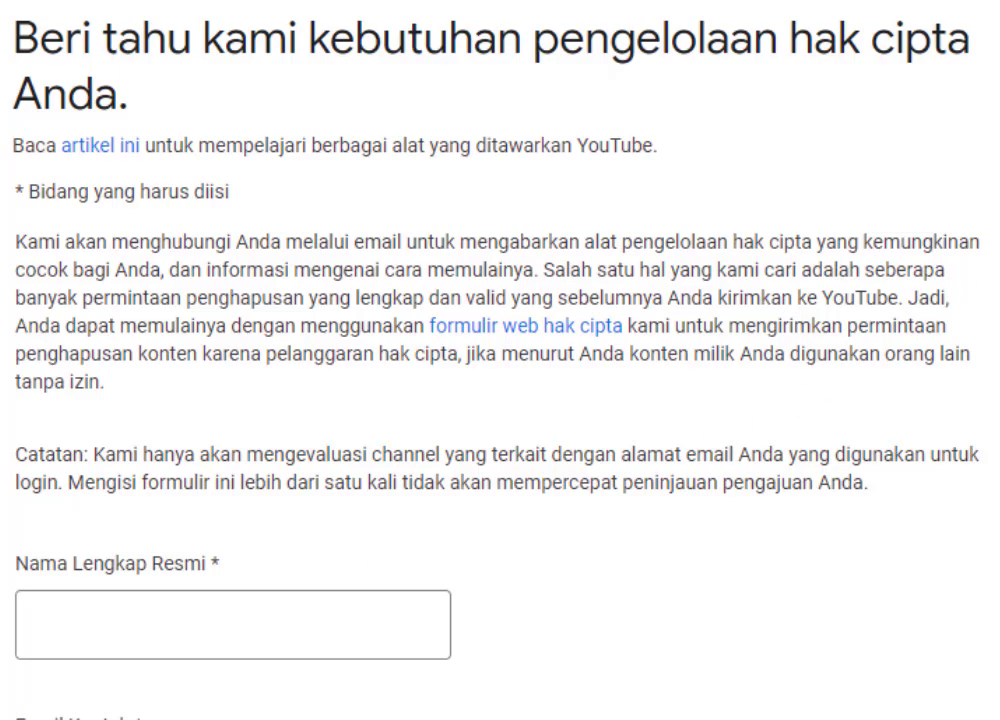
pyautogui.scroll(-5, 388, 360)
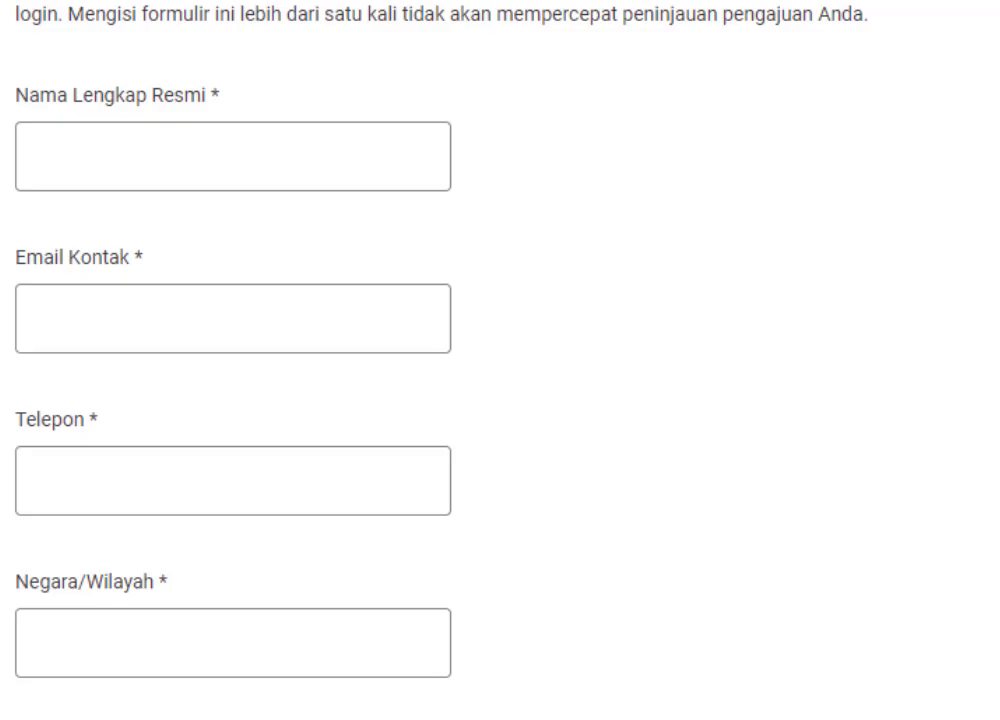
pyautogui.scroll(-1, 388, 360)
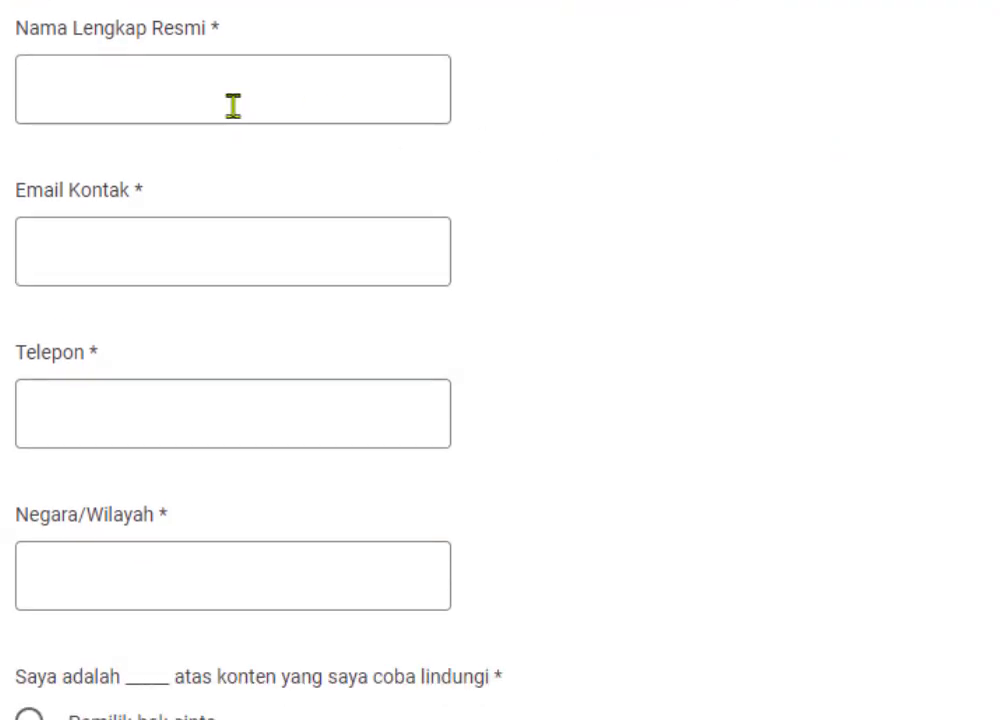
# - Enter the official full name in Nama Lengkap Resmi and the contact e-mail in Email Kontak
pyautogui.click(208, 102)
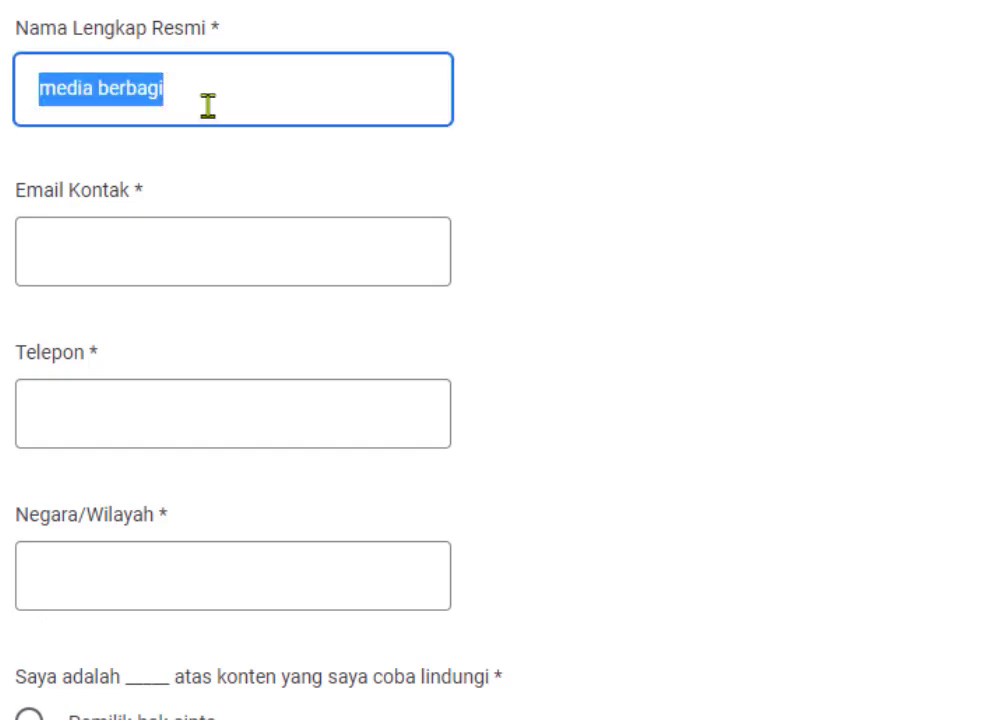
pyautogui.write('MEDIA BERBAGI')
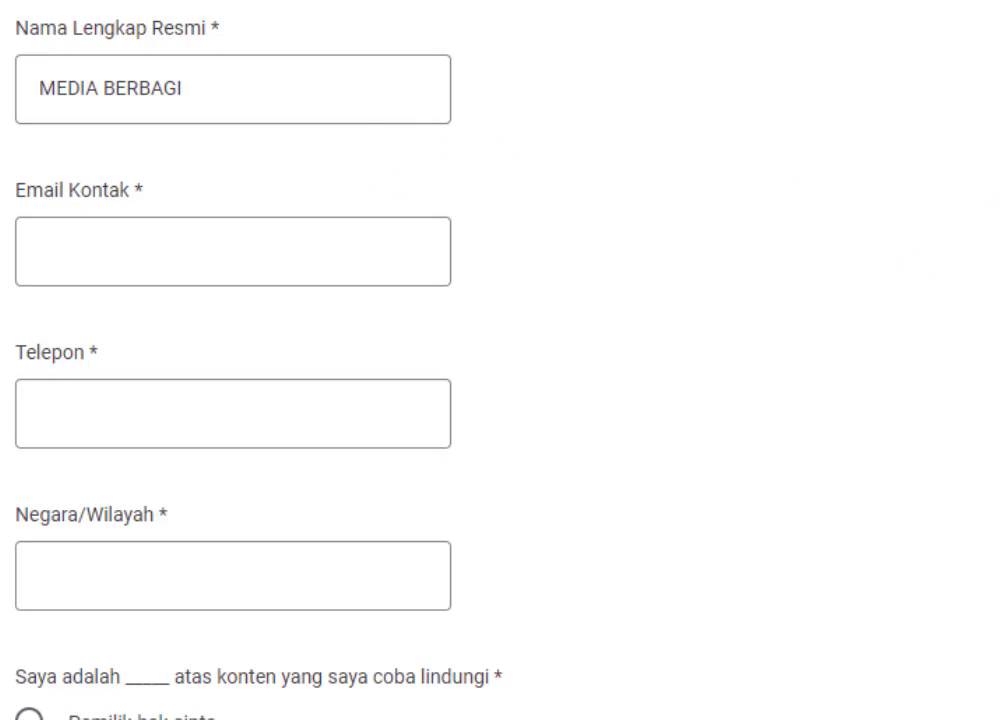
pyautogui.scroll(-1, 322, 282)
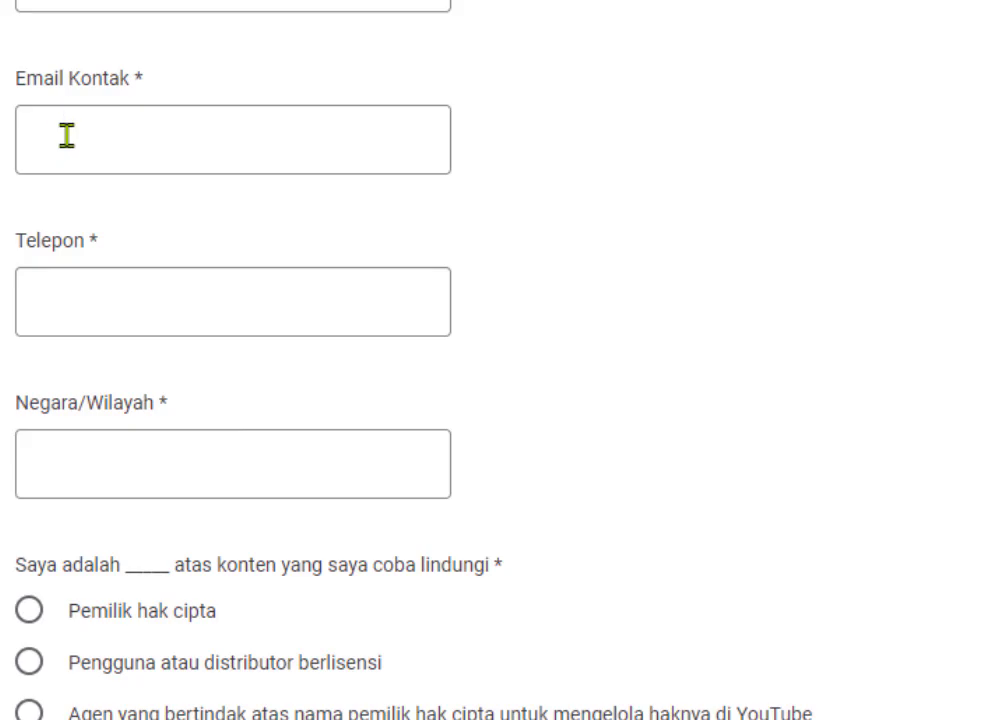
pyautogui.click(66, 136)
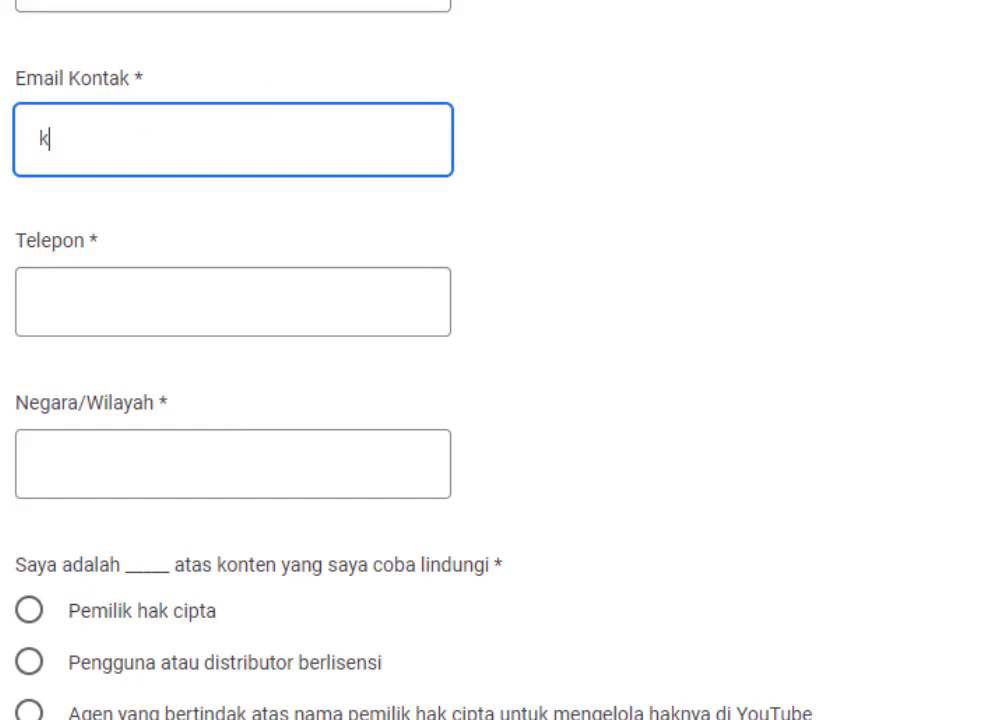
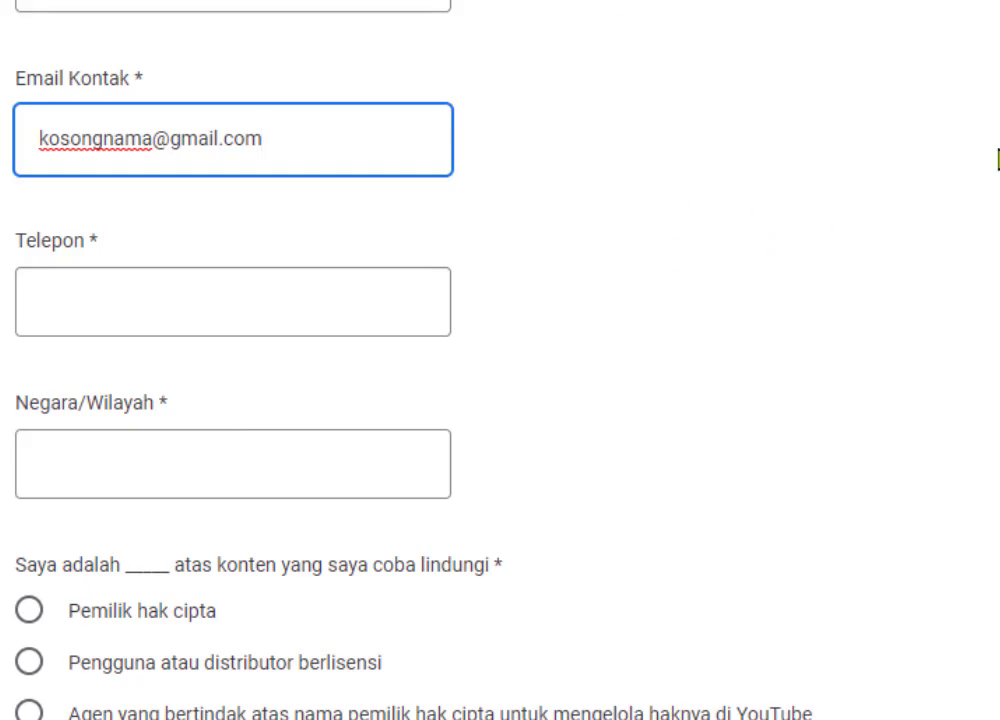
# - Enter the contact phone number in Telepon and set Negara/Wilayah to INDONESIA
pyautogui.scroll(-2, 500, 360)
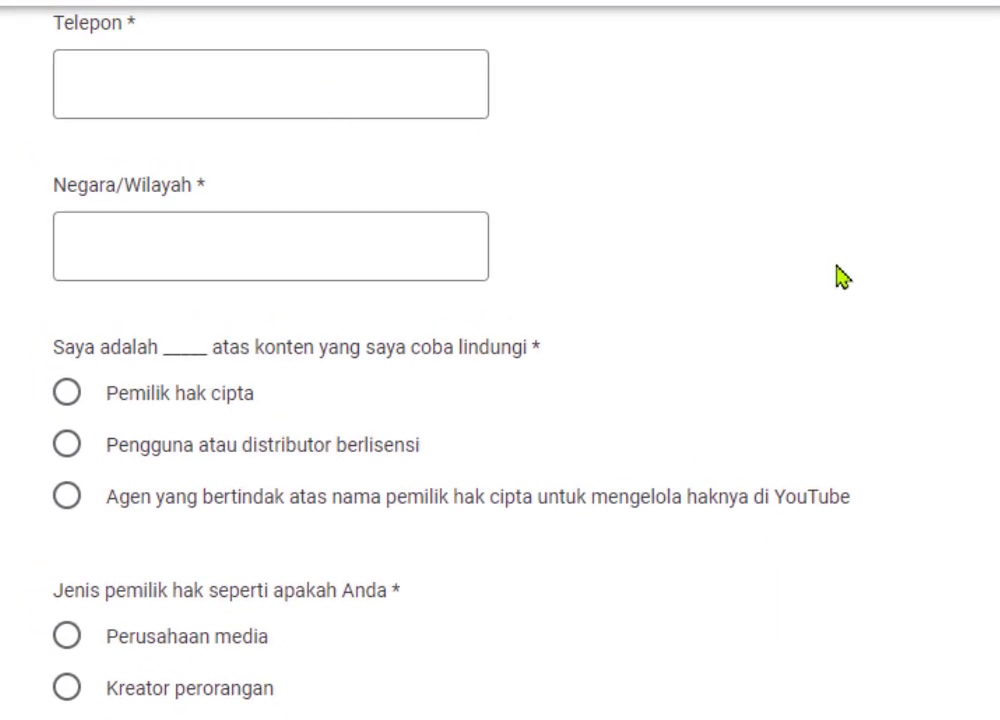
pyautogui.click(144, 90)
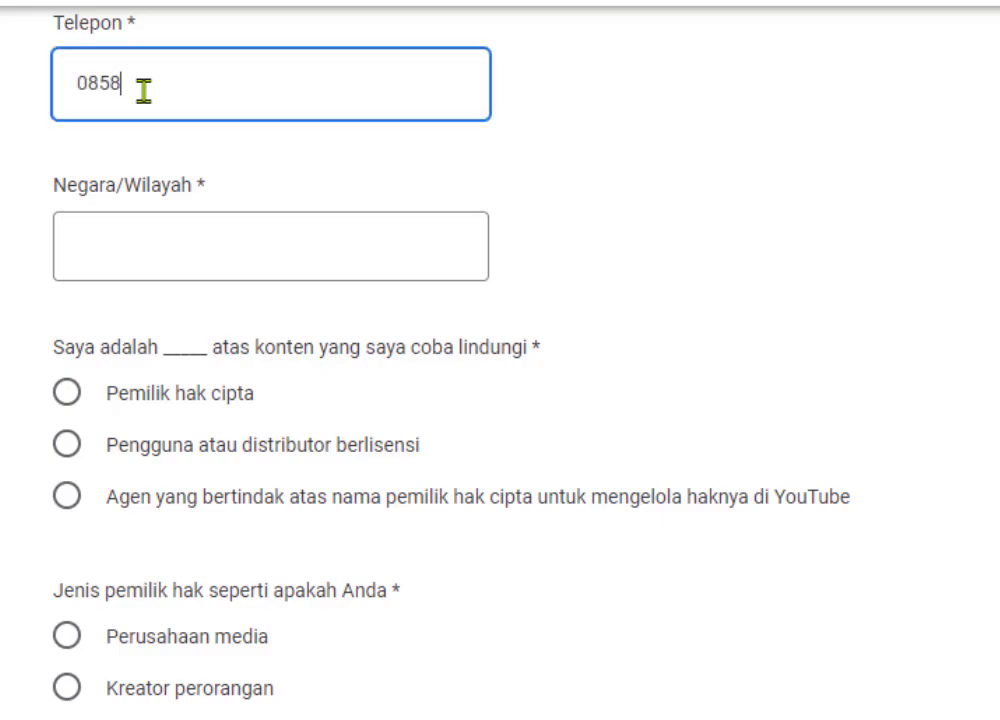
pyautogui.click(175, 252)
pyautogui.click(152, 334)
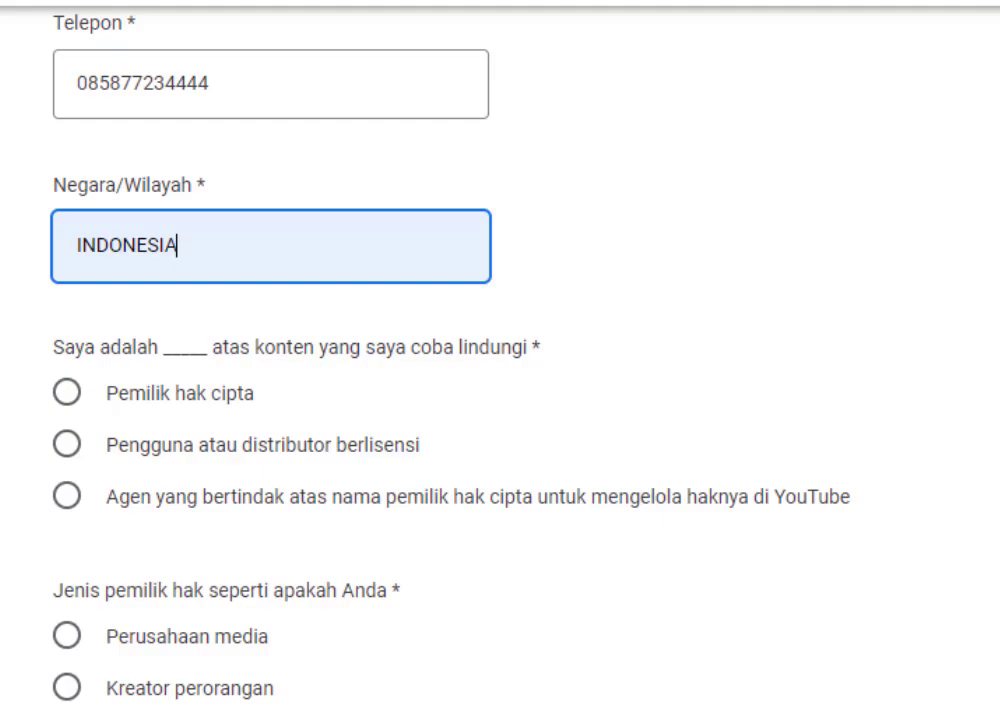
pyautogui.scroll(-2, 500, 400)
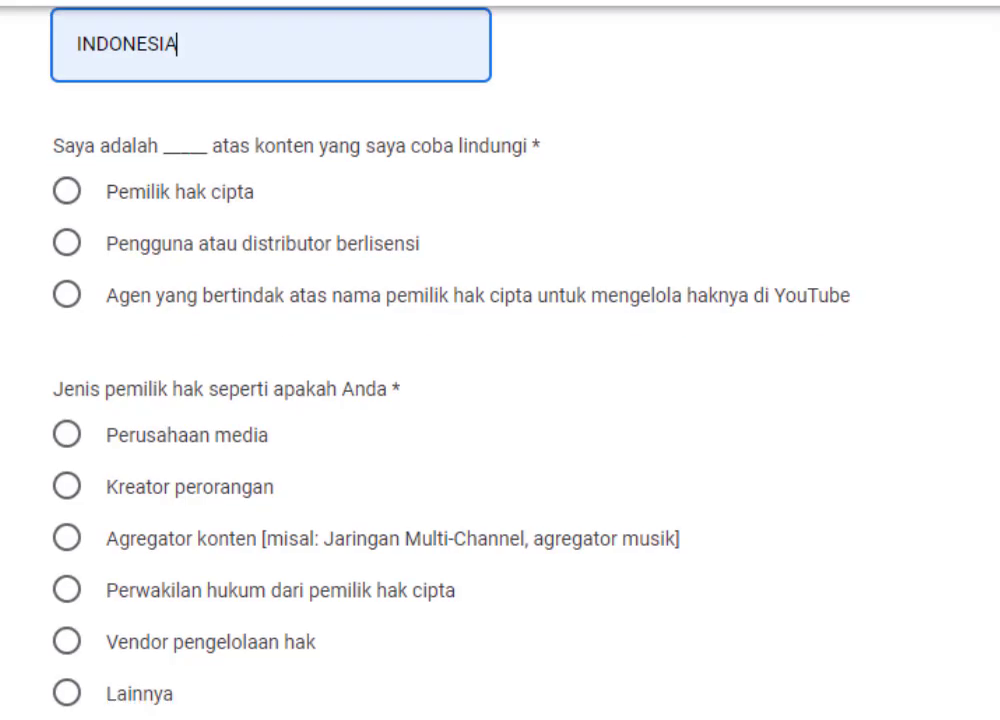
# - Declare yourself the copyright owner (Pemilik hak cipta) and choose 'Kreator perorangan' as owner type
pyautogui.scroll(-1, 500, 400)
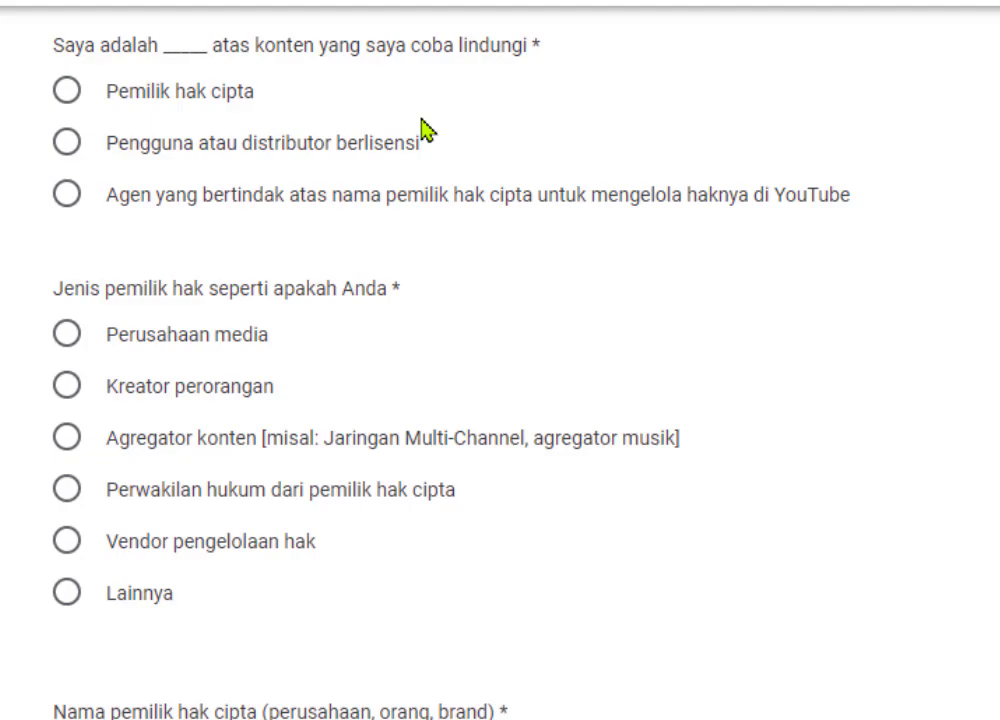
pyautogui.click(160, 98)
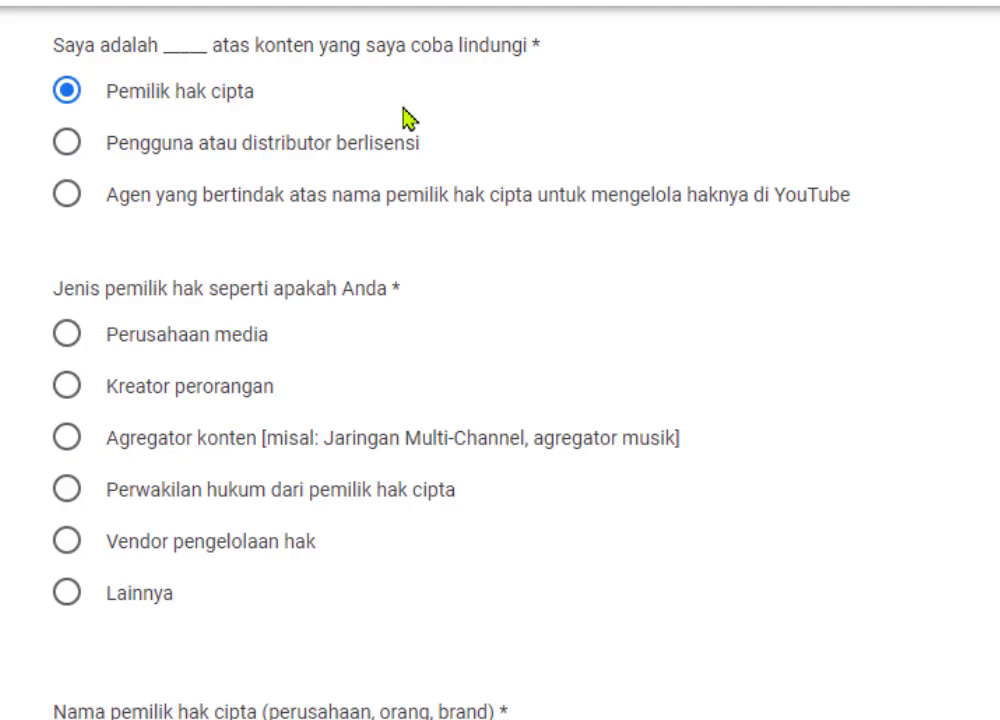
pyautogui.scroll(-3, 500, 360)
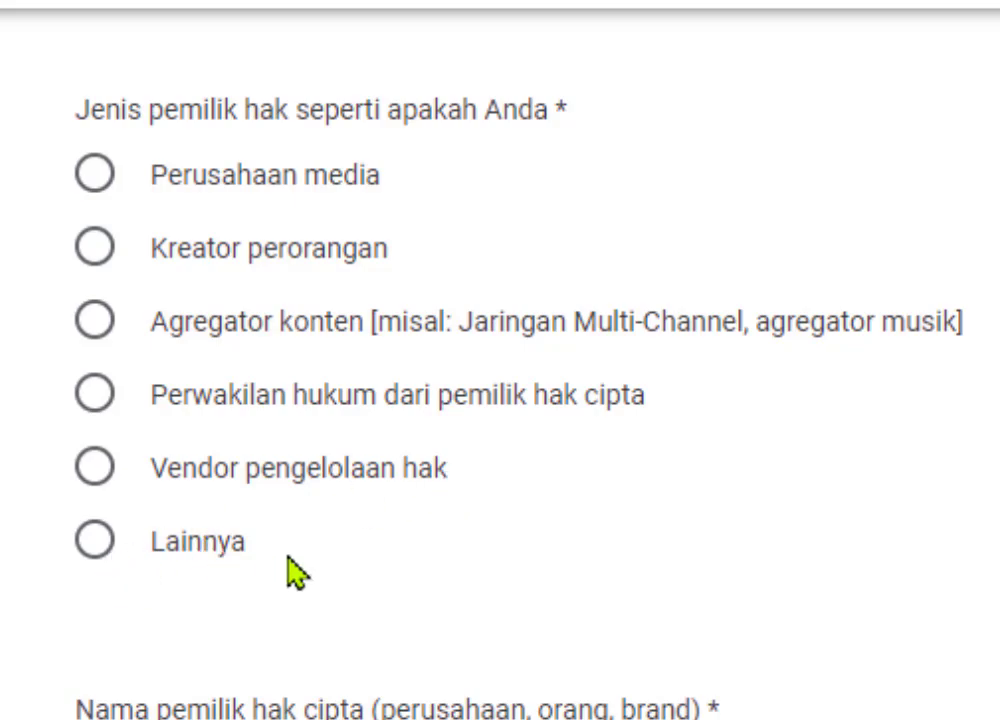
pyautogui.click(96, 266)
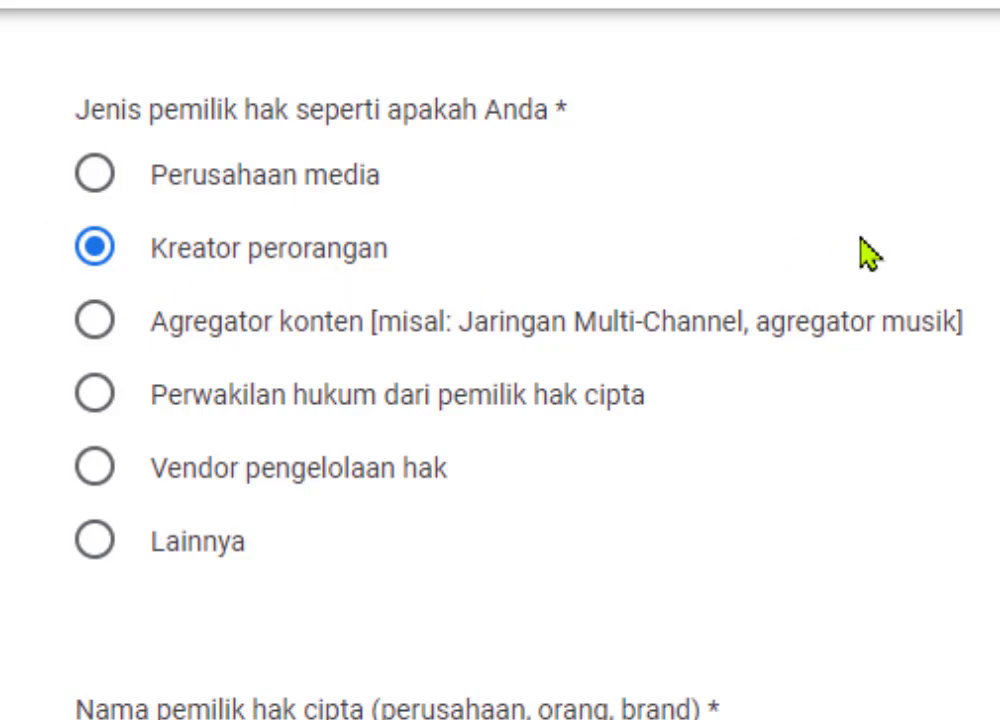
# - Enter 'MEDIA BERBAGI' in capitals as the copyright owner's name
pyautogui.scroll(-5, 500, 360)
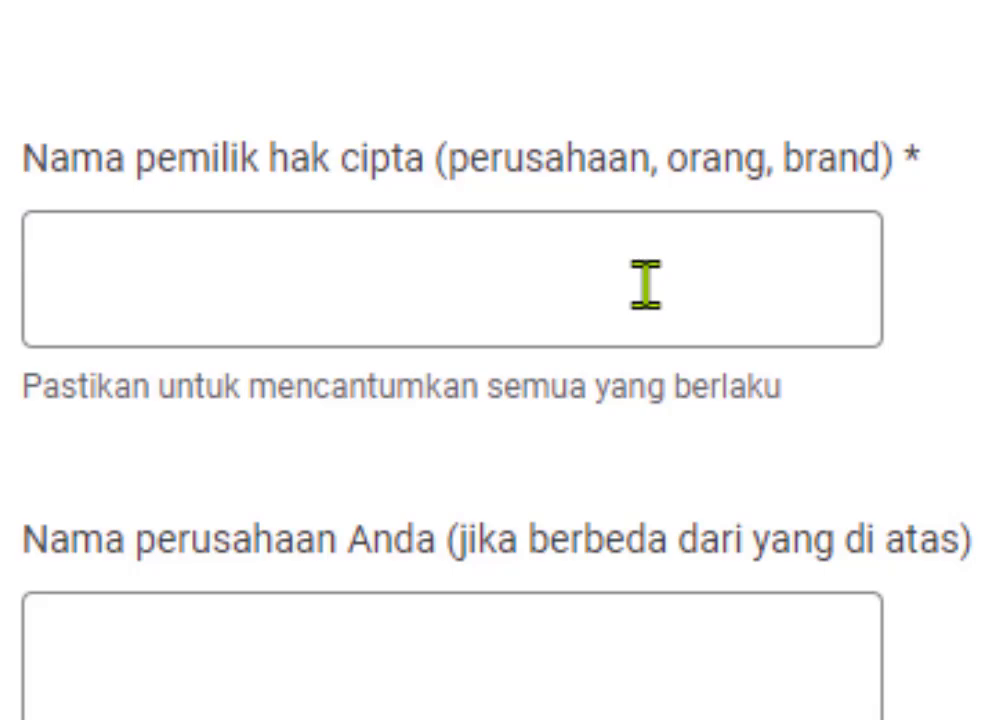
pyautogui.click(787, 283)
pyautogui.write('med')
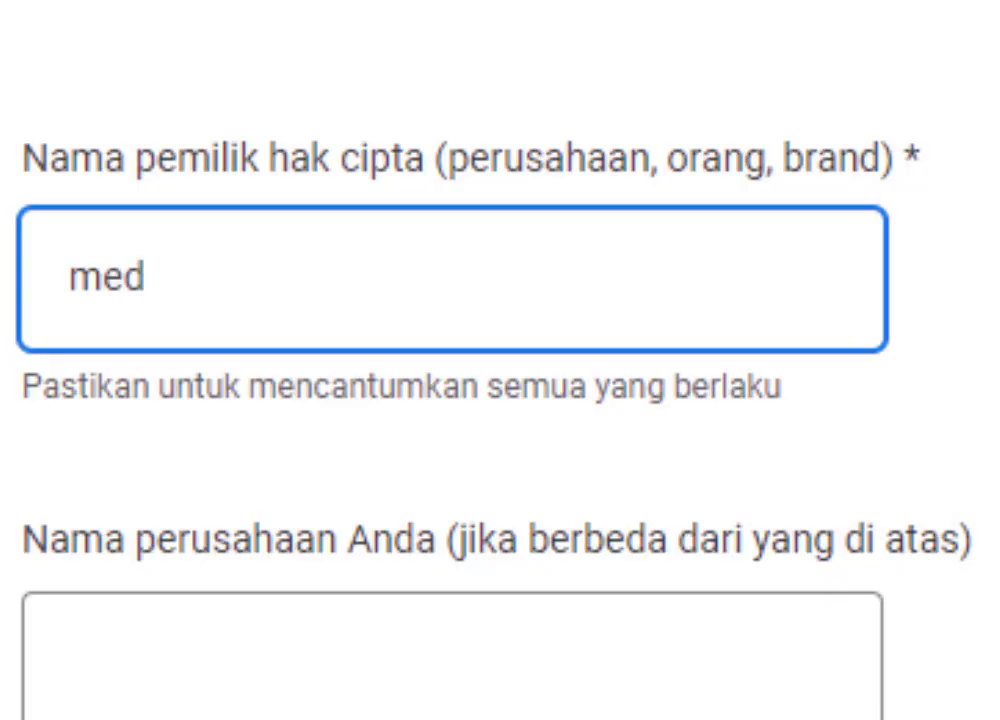
pyautogui.press('BackSpace')
pyautogui.press('BackSpace')
pyautogui.press('BackSpace')
pyautogui.write('M')
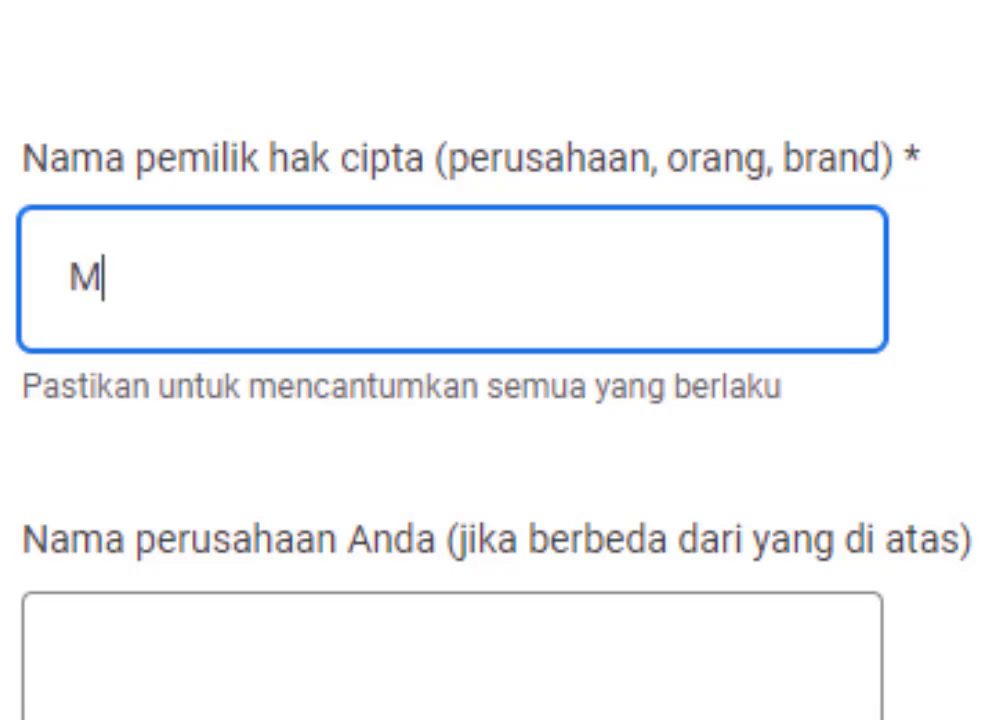
pyautogui.write('EDIA BERBAG')
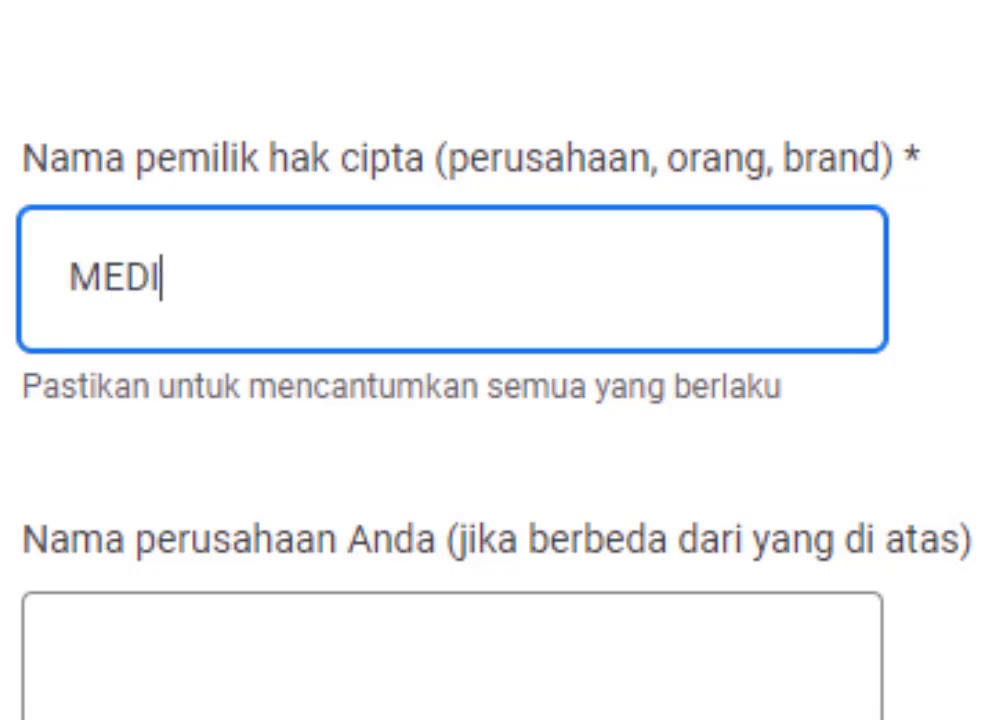
pyautogui.write('I')
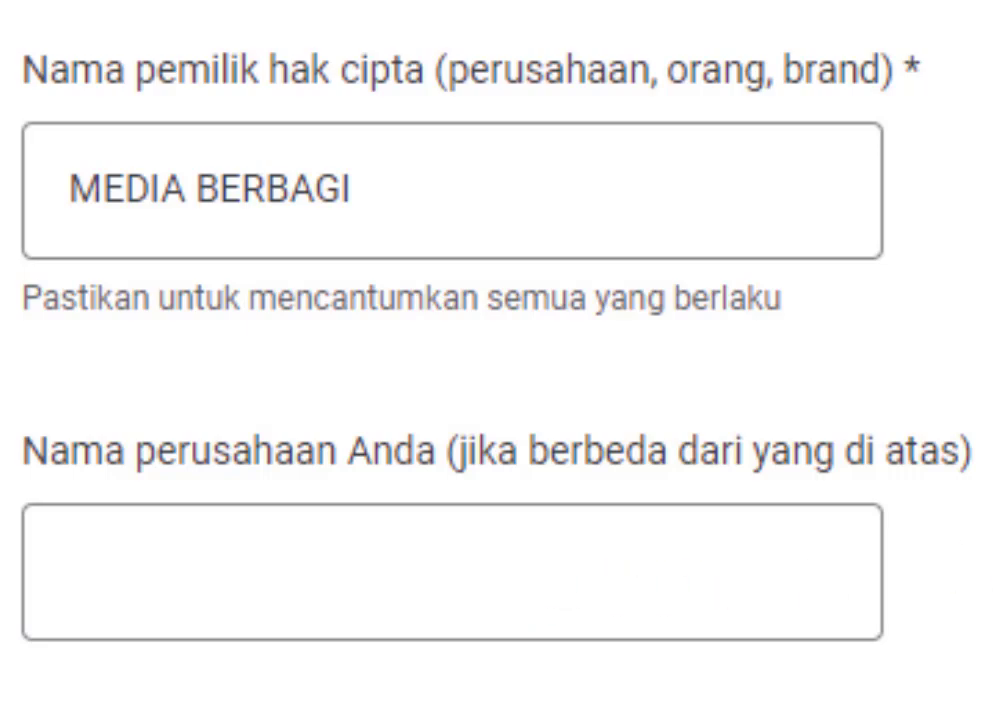
pyautogui.scroll(-2, 855, 405)
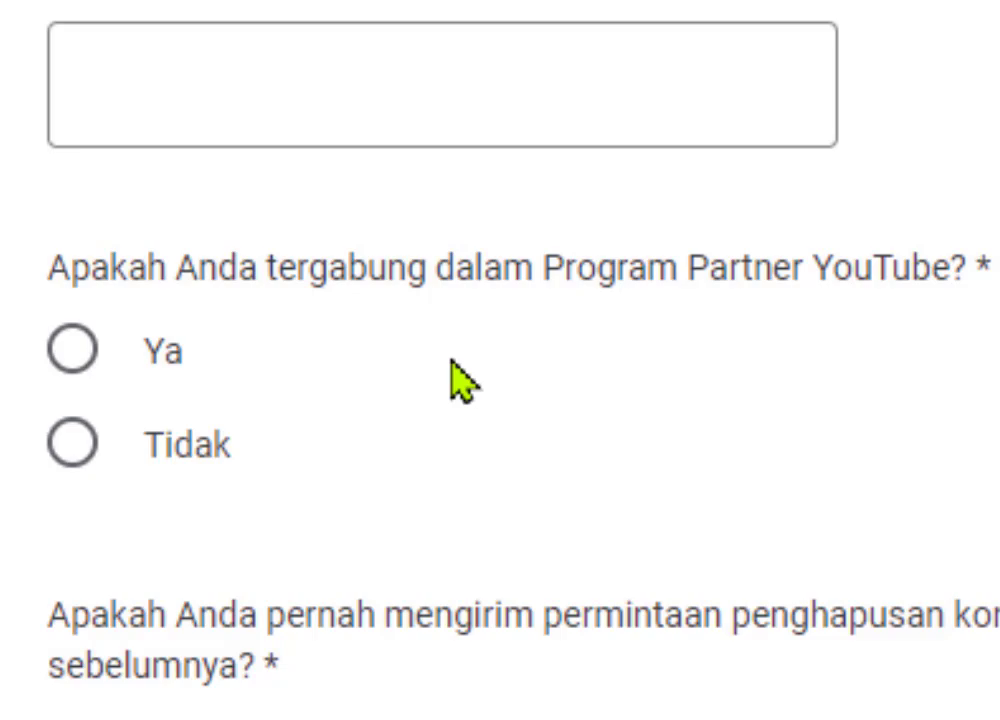
# - Select 'Ya' for the YouTube Partner Program membership question
pyautogui.click(114, 350)
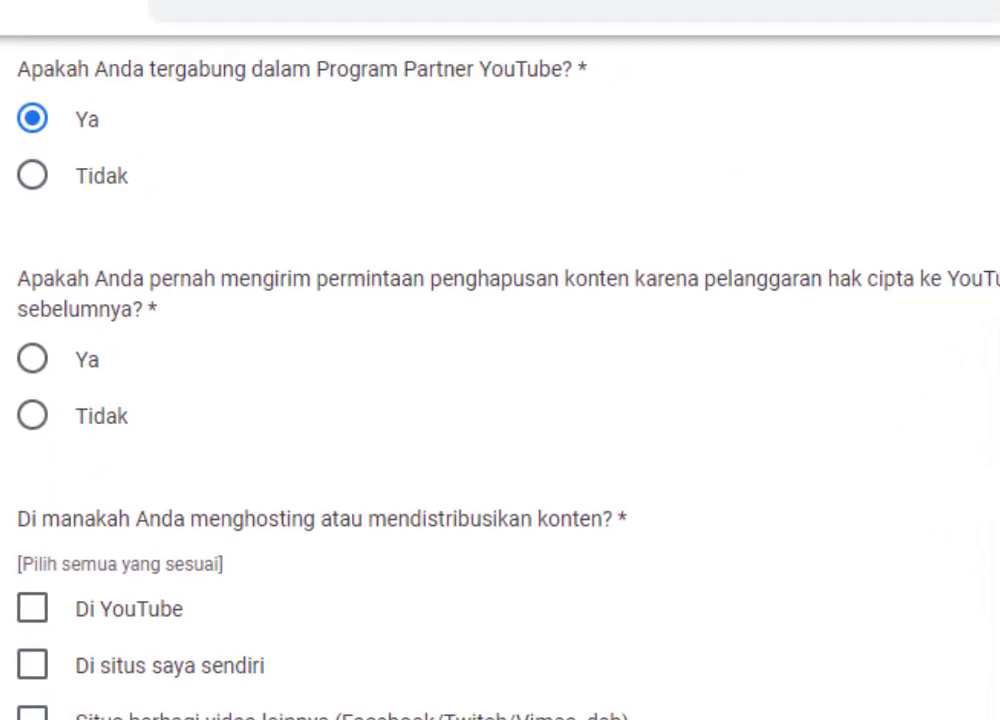
# - Answer 'Tidak' to prior removal requests, with reason 'tidak memiliki konten yang melanggar'
pyautogui.scroll(-1, 500, 390)
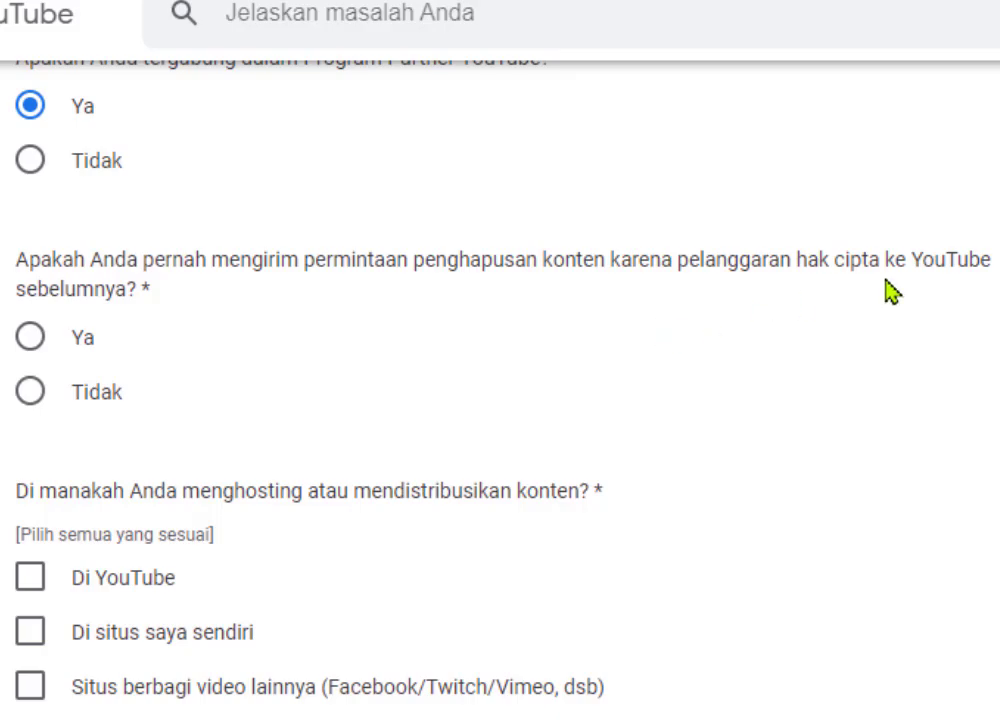
pyautogui.click(34, 400)
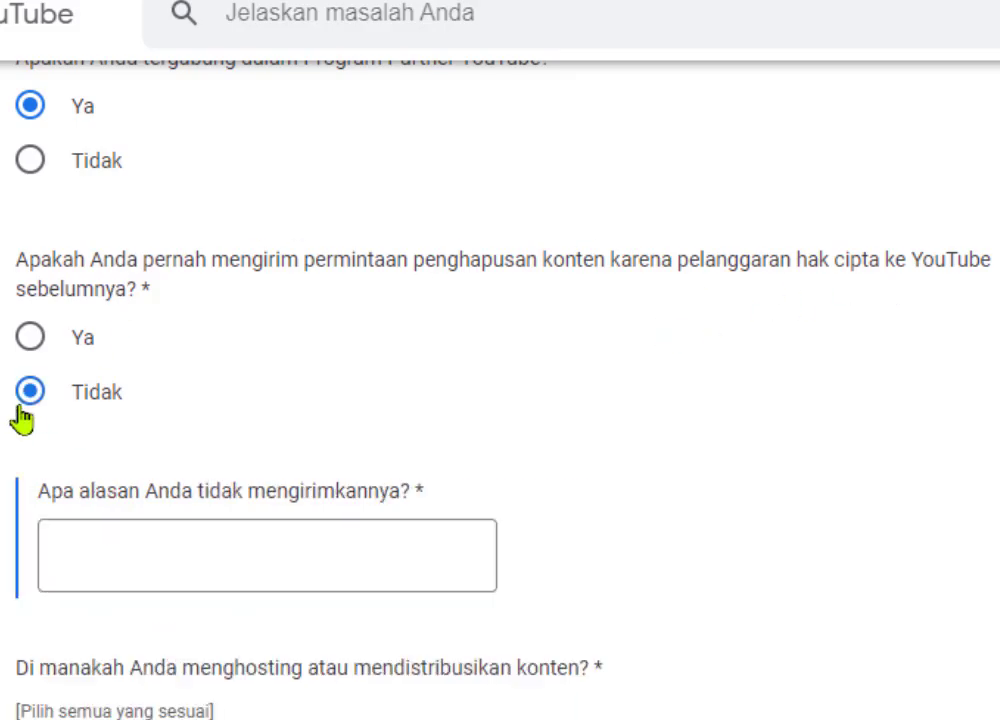
pyautogui.click(94, 567)
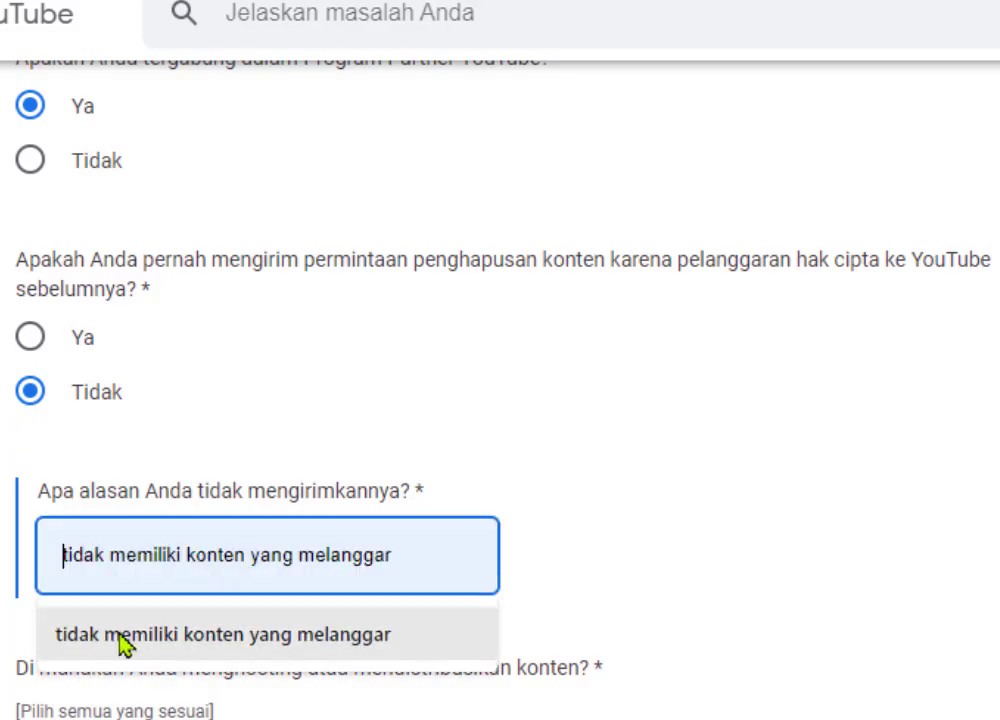
pyautogui.click(117, 638)
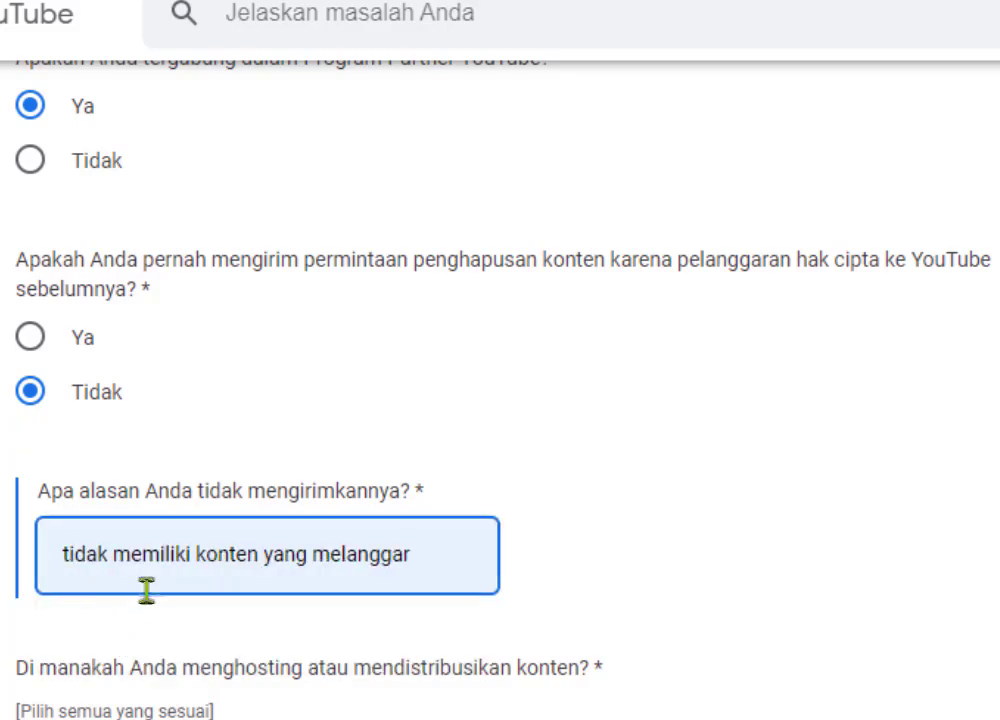
pyautogui.scroll(-2, 261, 593)
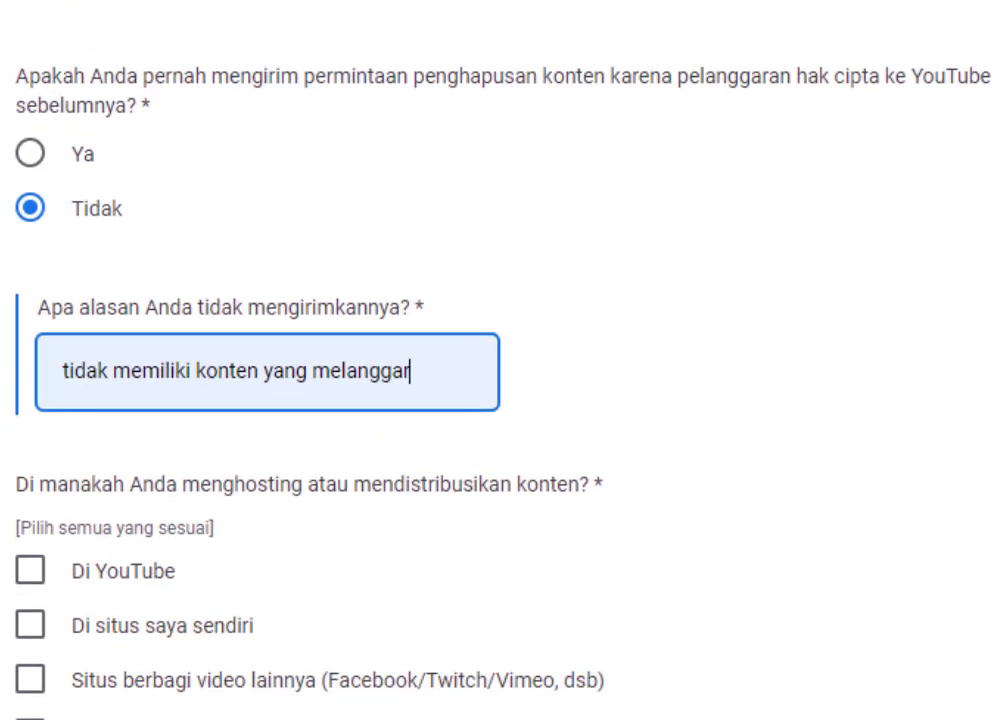
# - Tick 'Di YouTube' under the question about where the content is hosted
pyautogui.scroll(-2, 500, 400)
pyautogui.scroll(-2, 500, 400)
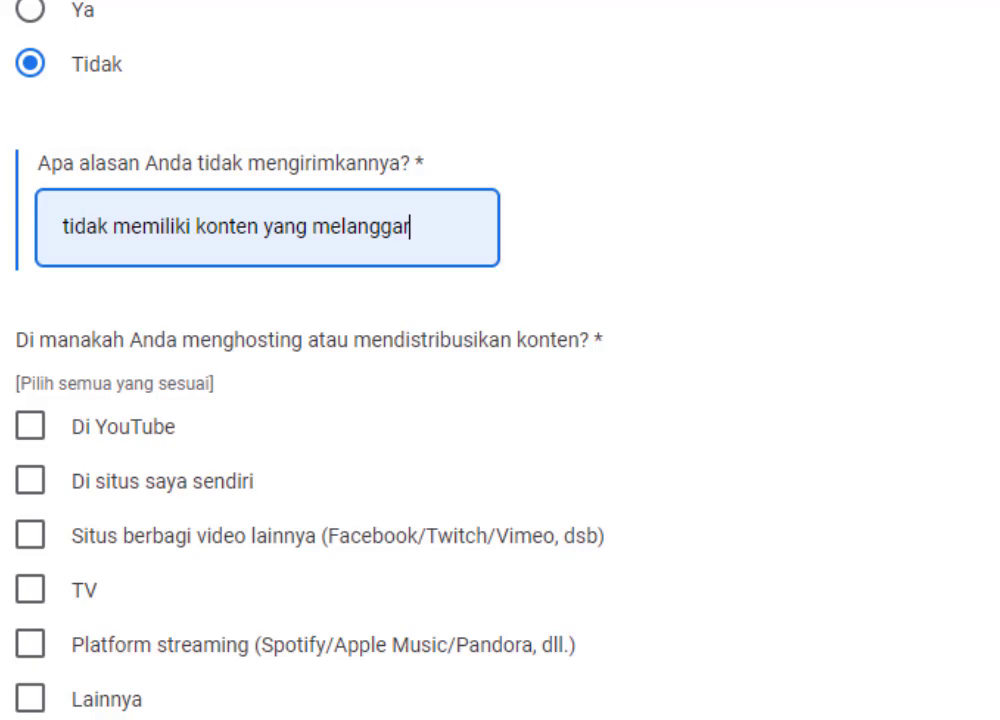
pyautogui.scroll(-2, 500, 400)
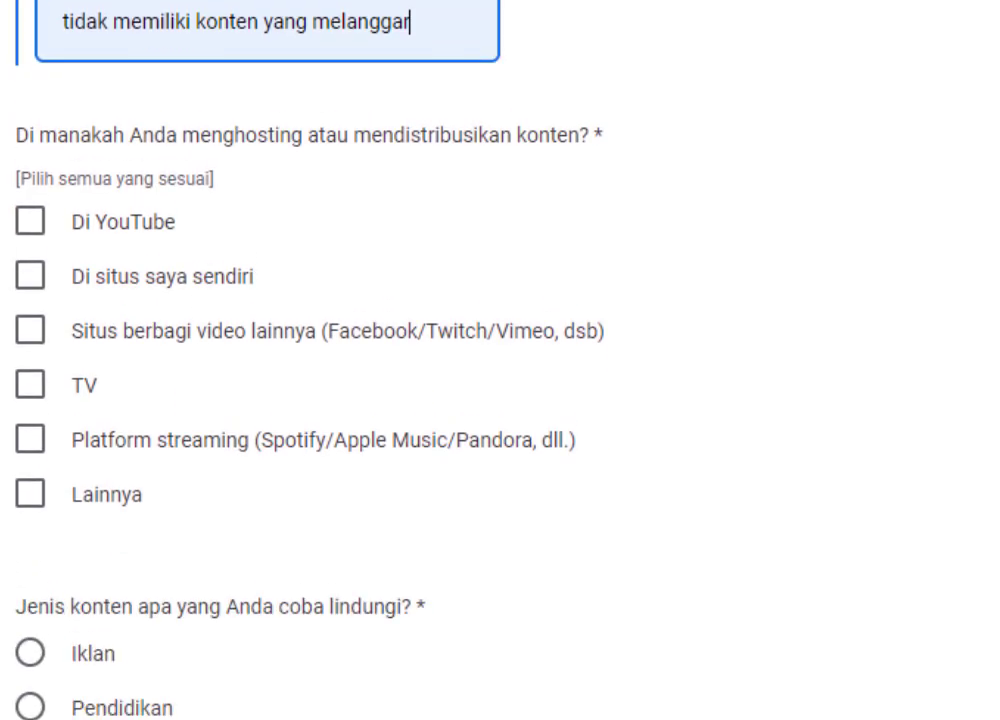
pyautogui.scroll(-1, 500, 400)
pyautogui.scroll(1, 500, 360)
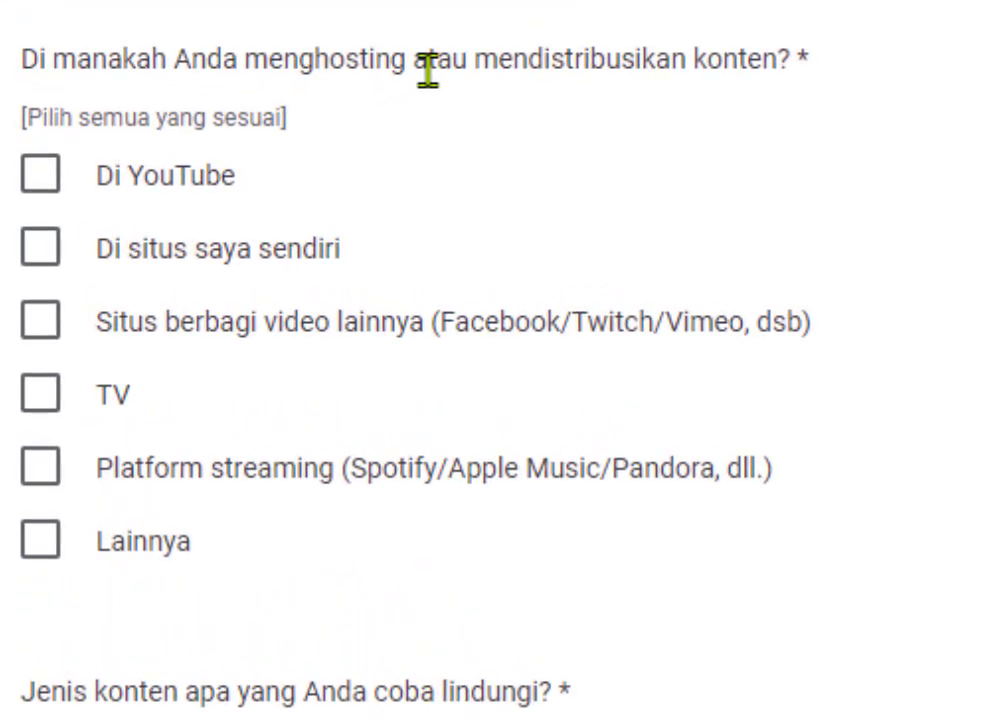
pyautogui.click(48, 188)
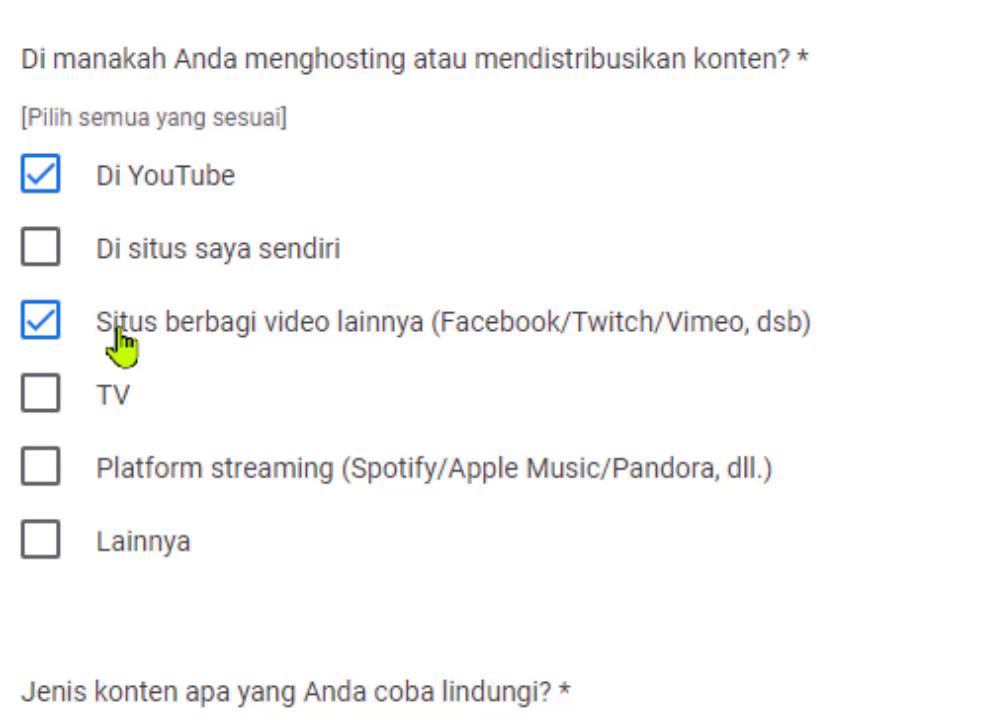
pyautogui.scroll(-4, 400, 360)
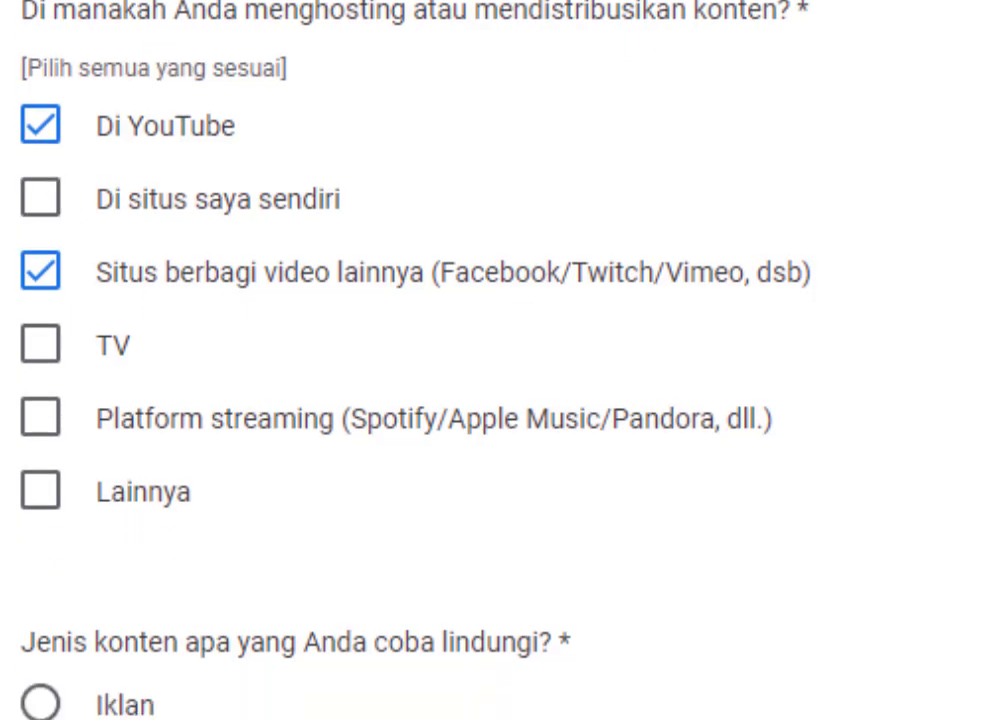
# - Pick the protected content type, trying 'Lainnya [Teks bebas]' before settling on 'Pendidikan'
pyautogui.scroll(-5, 400, 360)
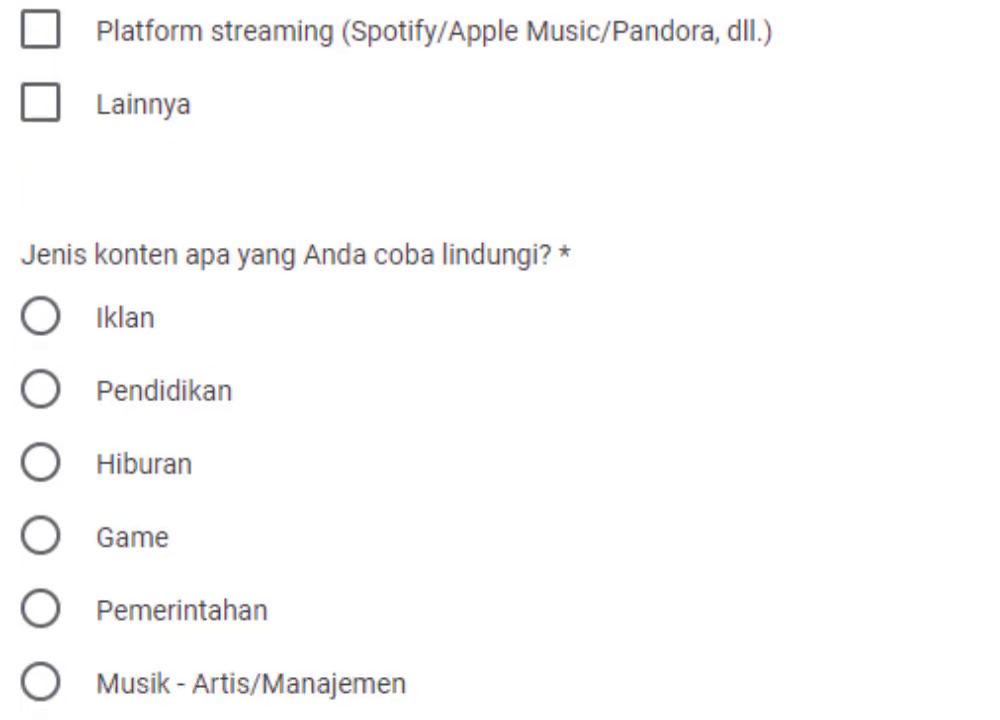
pyautogui.scroll(-1, 400, 360)
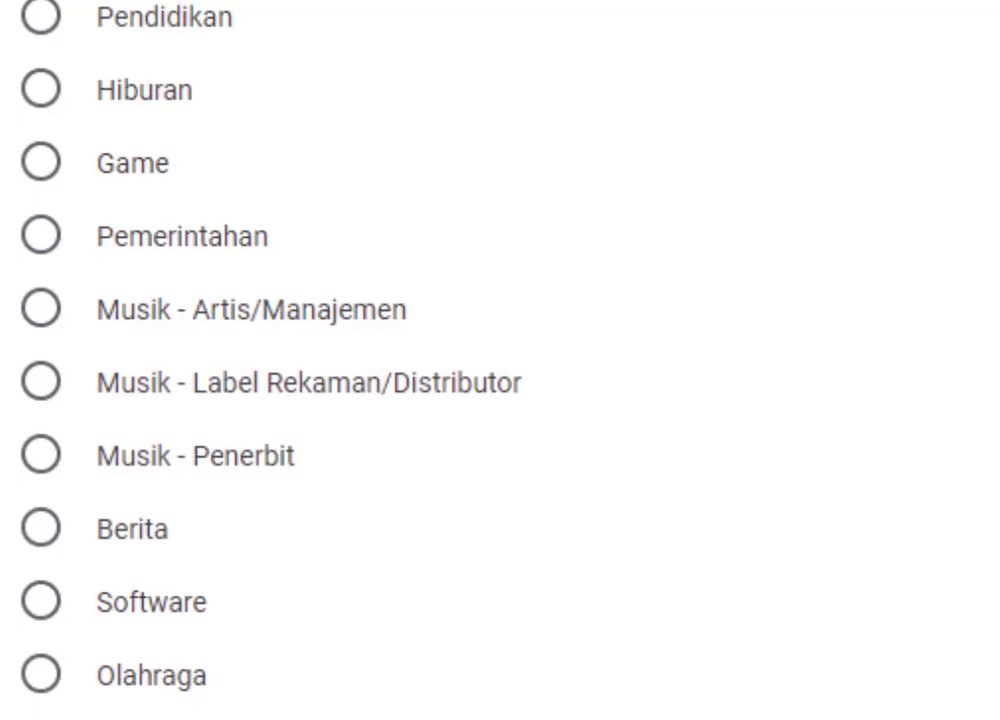
pyautogui.click(60, 543)
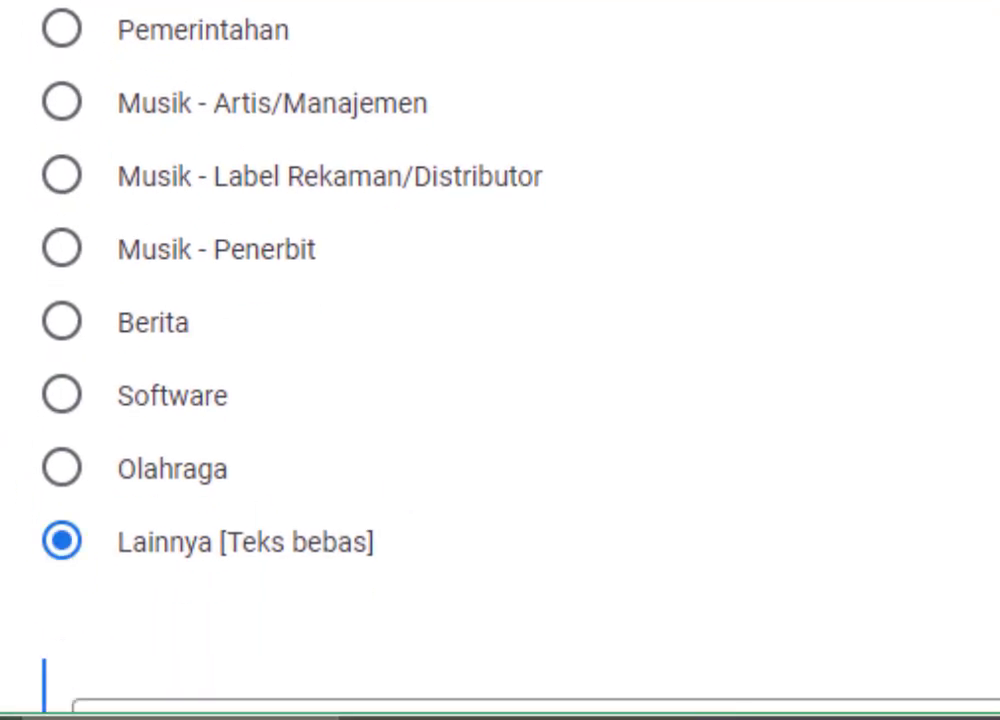
pyautogui.scroll(-1, 500, 400)
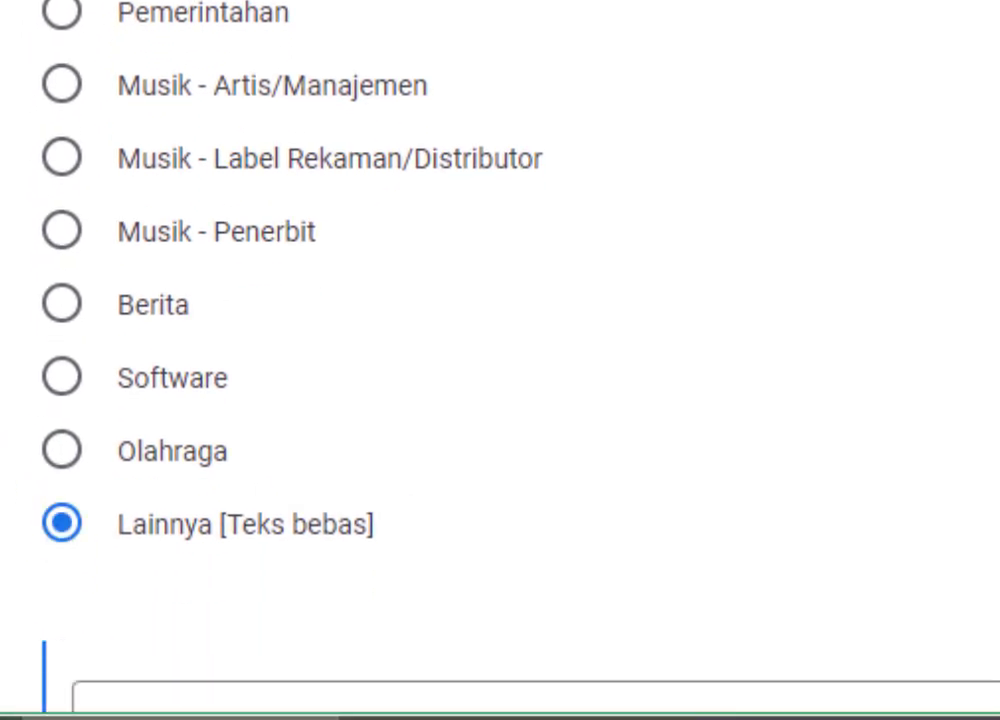
pyautogui.scroll(-1, 500, 360)
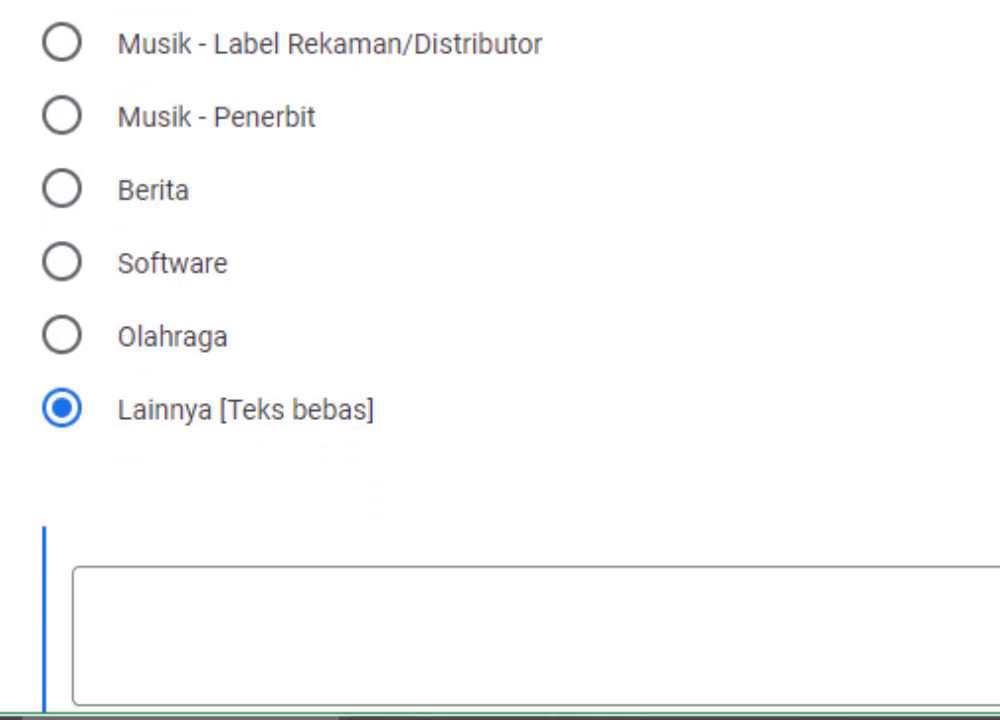
pyautogui.click(253, 622)
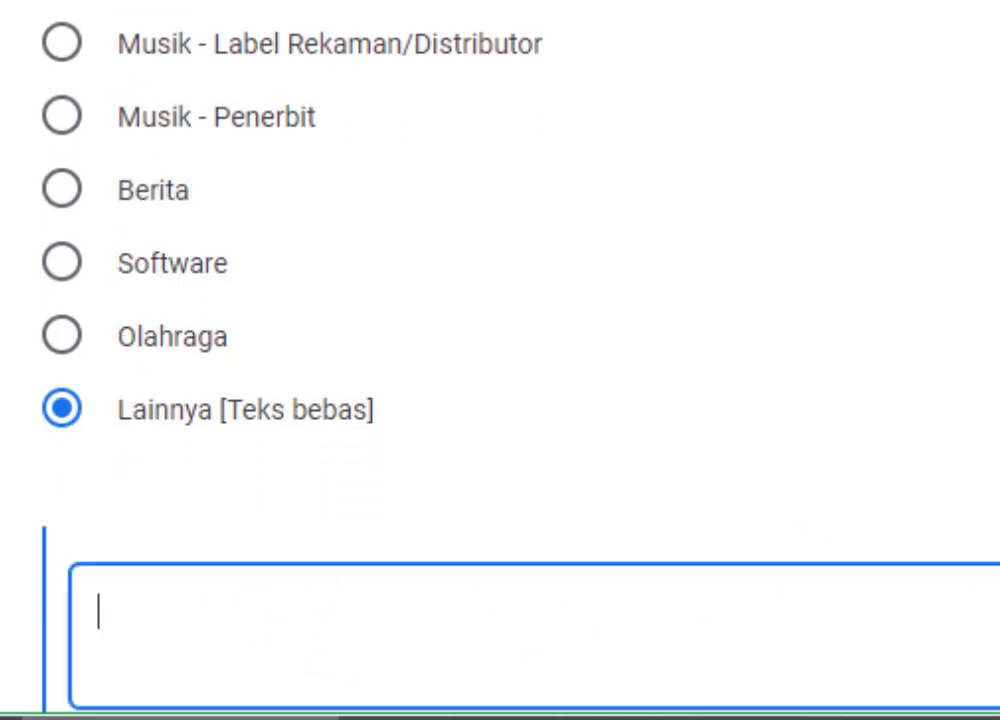
pyautogui.scroll(3, 500, 360)
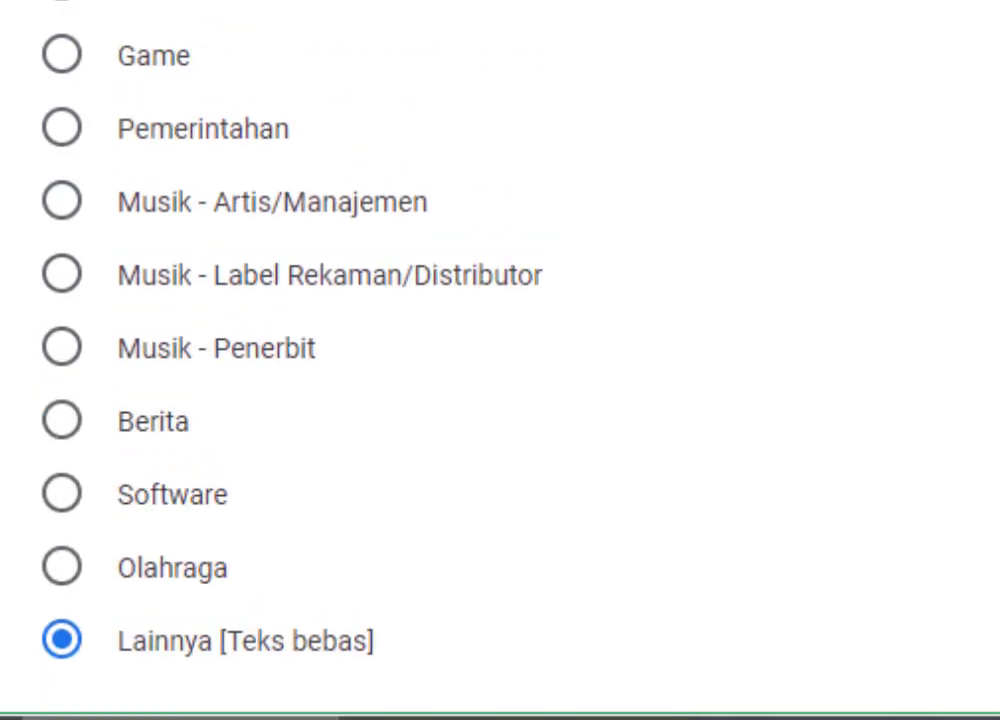
pyautogui.scroll(-1, 500, 360)
pyautogui.scroll(-1, 500, 360)
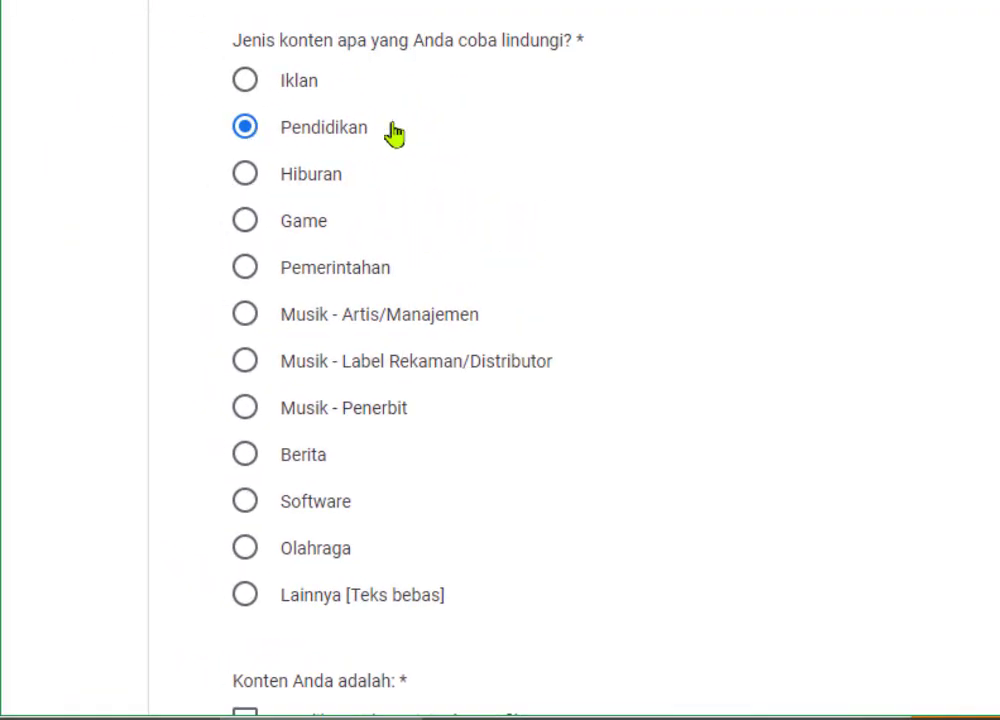
# - Scroll down past the content options to the copyrighted-titles text box
pyautogui.scroll(-5, 500, 360)
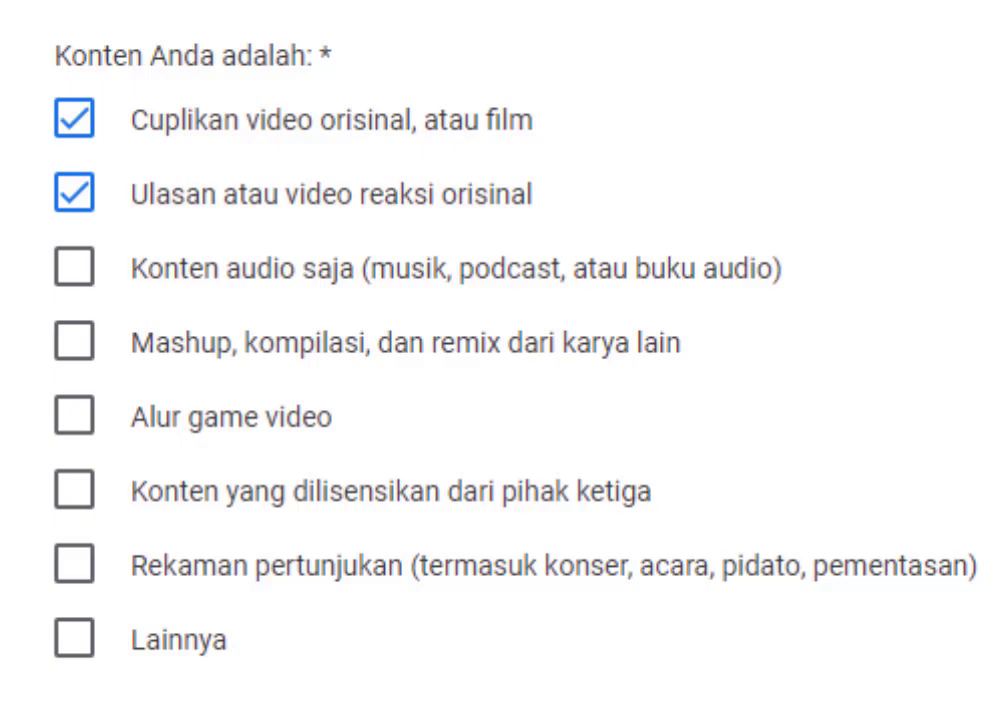
pyautogui.scroll(-3, 500, 360)
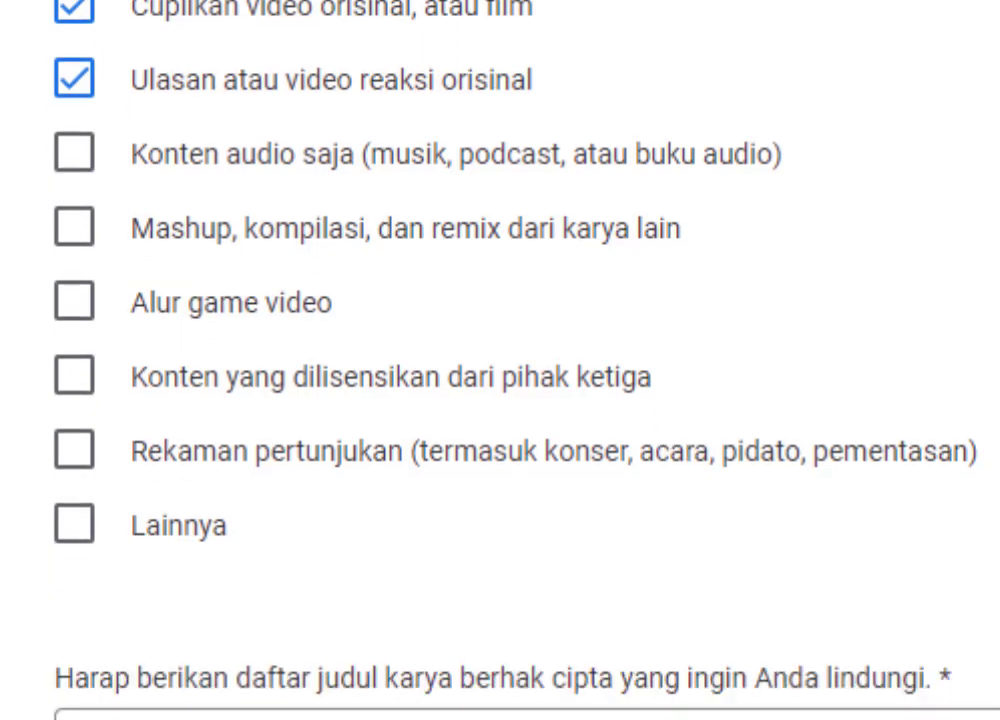
pyautogui.scroll(-3, 500, 360)
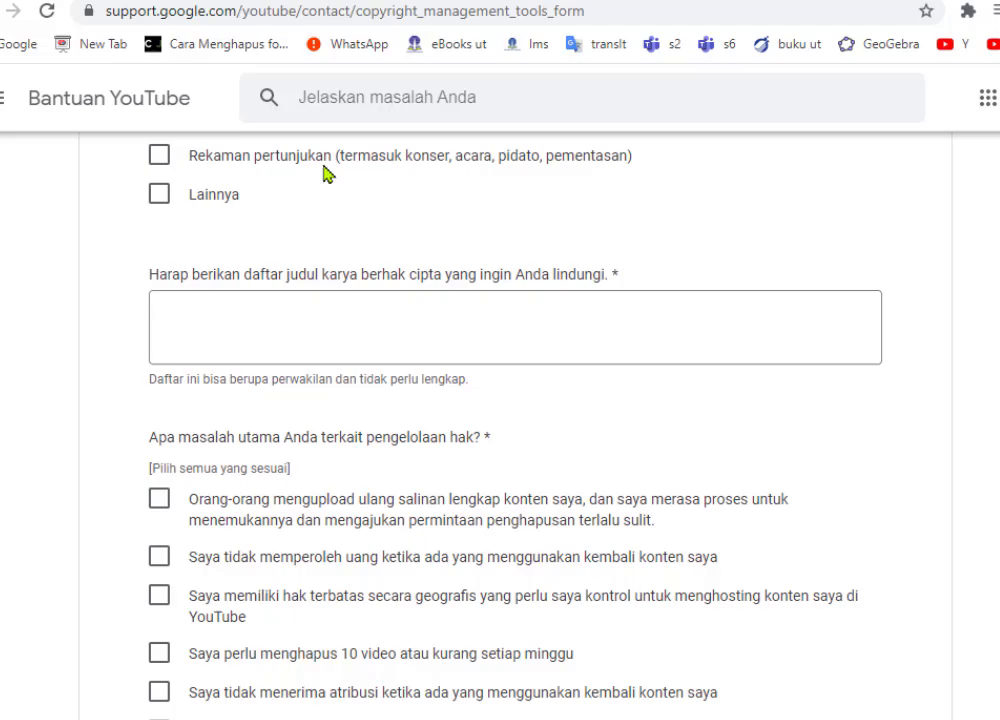
# - Load studio.youtube.com in a new tab and show the channel's Konten uploads list
pyautogui.click(782, 24)
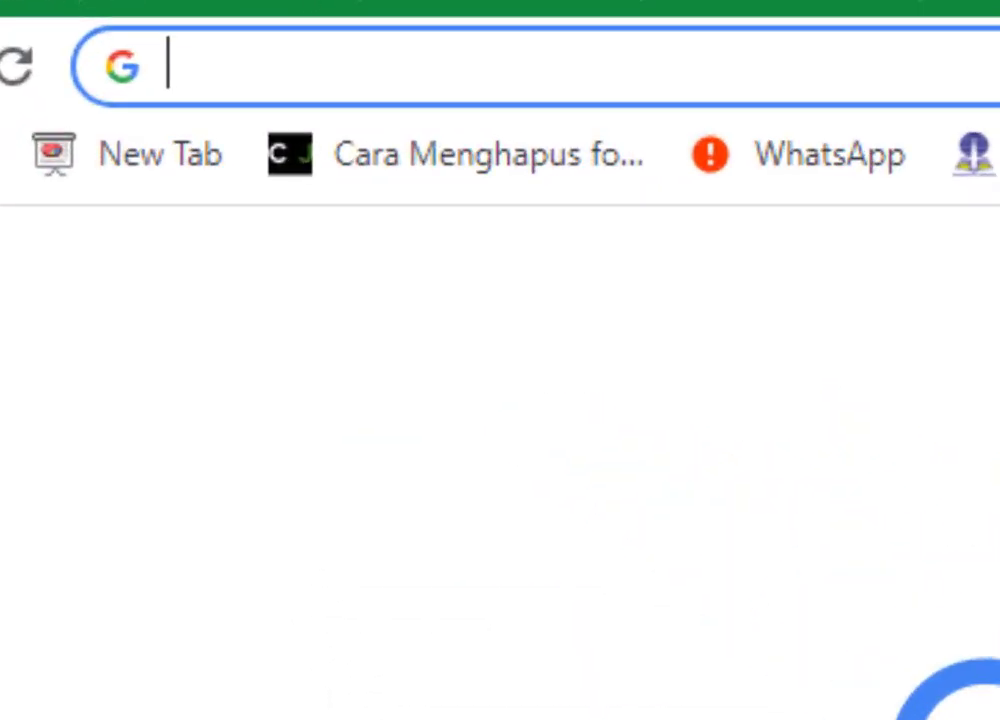
pyautogui.write('studio.youtube.com')
pyautogui.press('Return')
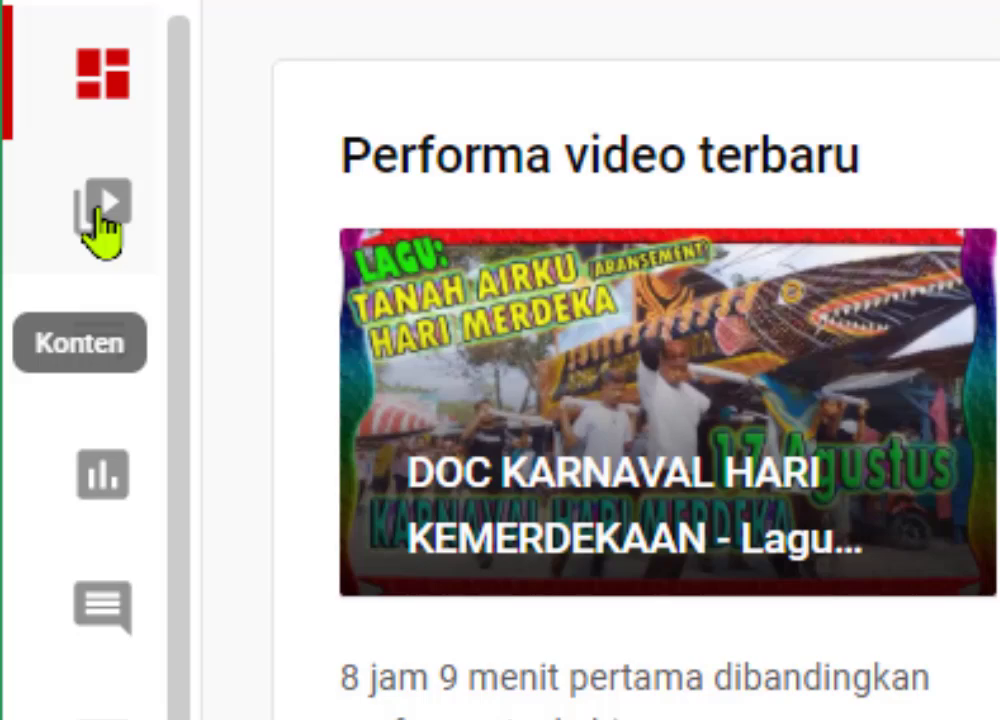
pyautogui.click(103, 220)
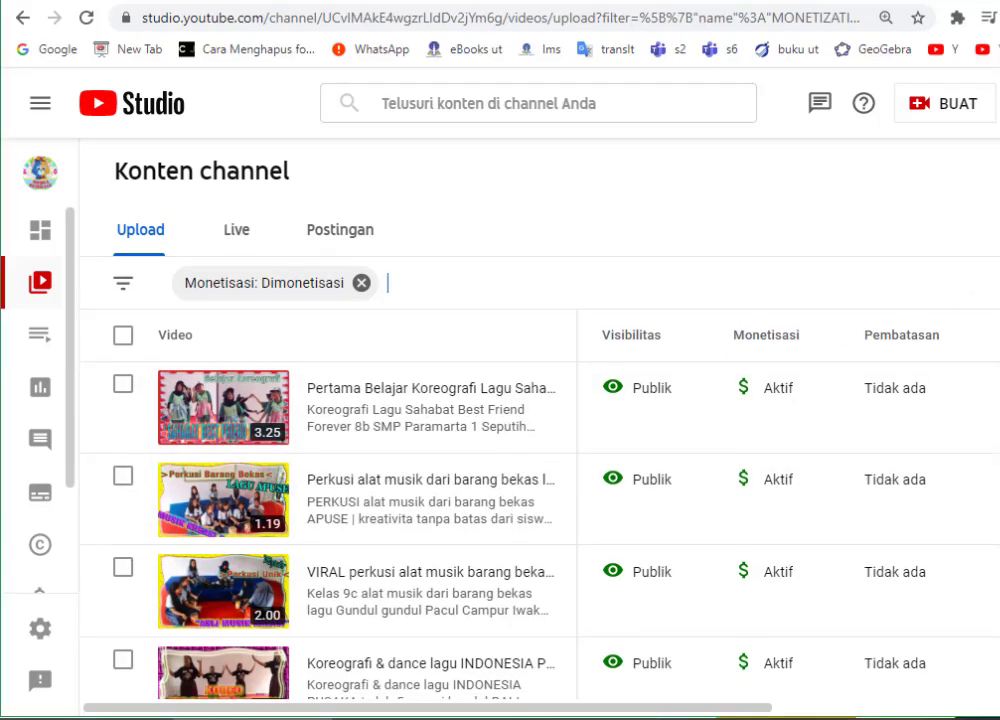
pyautogui.scroll(-3, 500, 500)
pyautogui.scroll(-3, 330, 500)
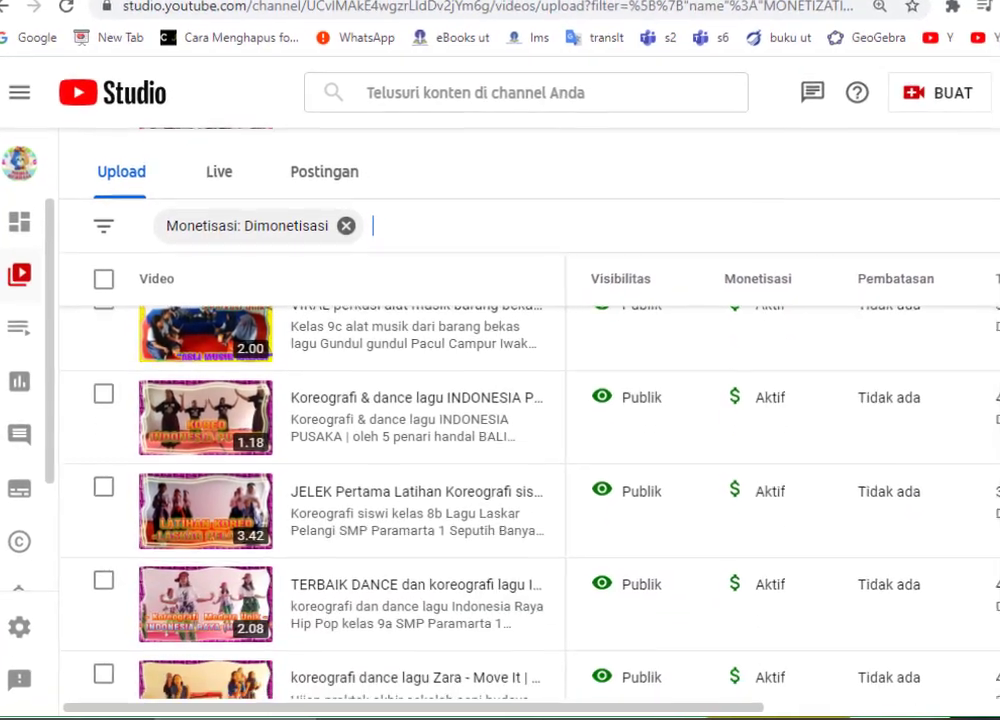
pyautogui.scroll(-5, 330, 450)
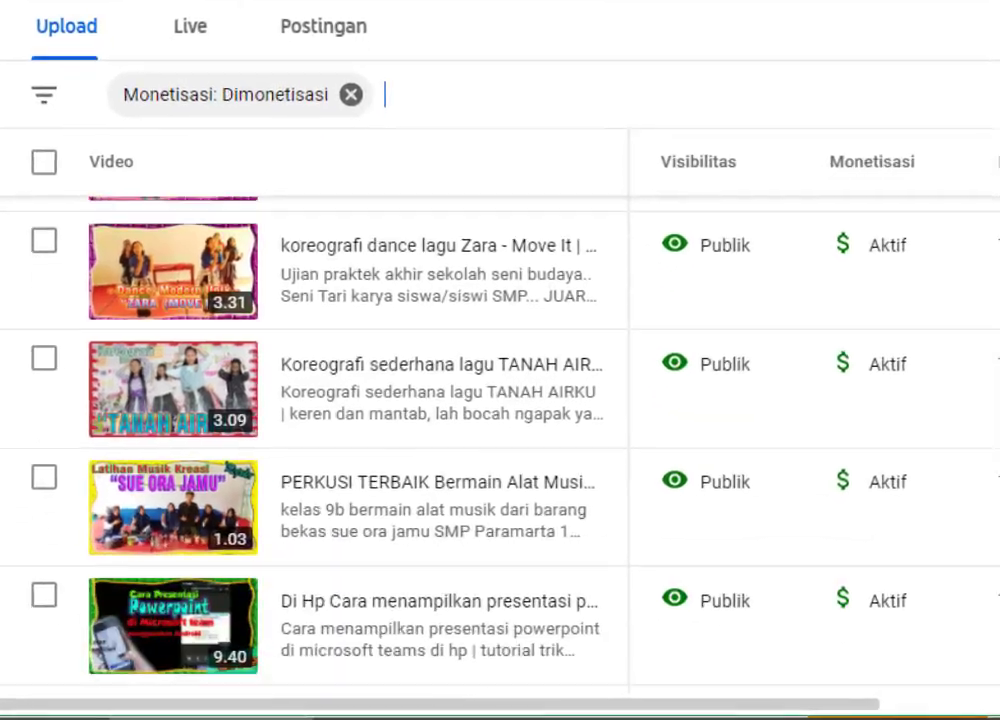
pyautogui.scroll(-15, 330, 400)
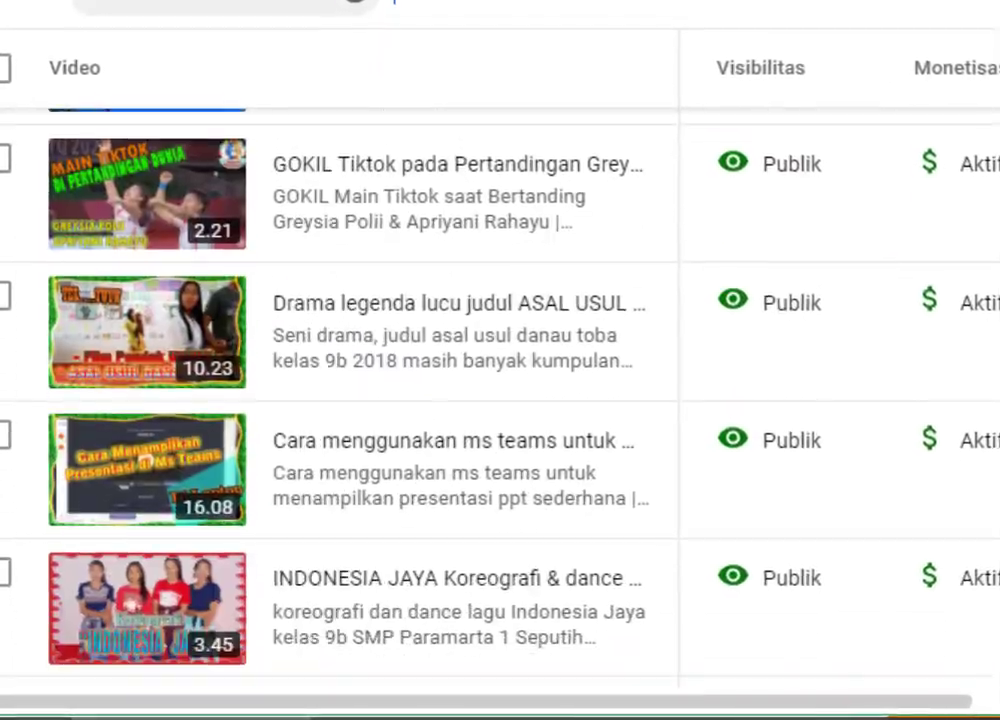
pyautogui.scroll(-5, 330, 400)
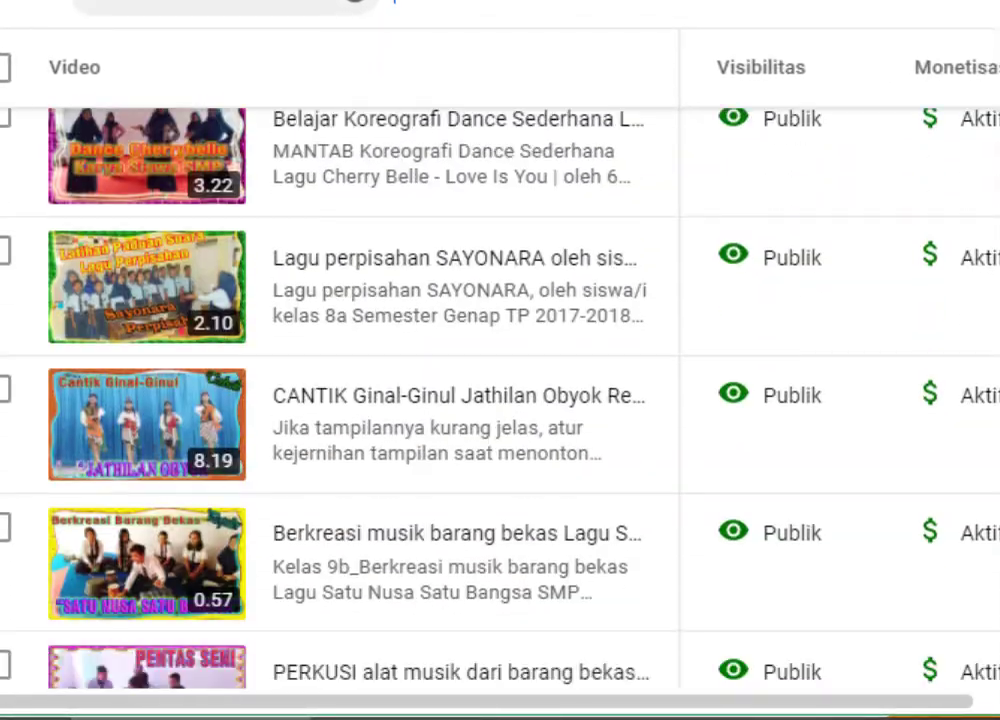
pyautogui.scroll(-5, 330, 400)
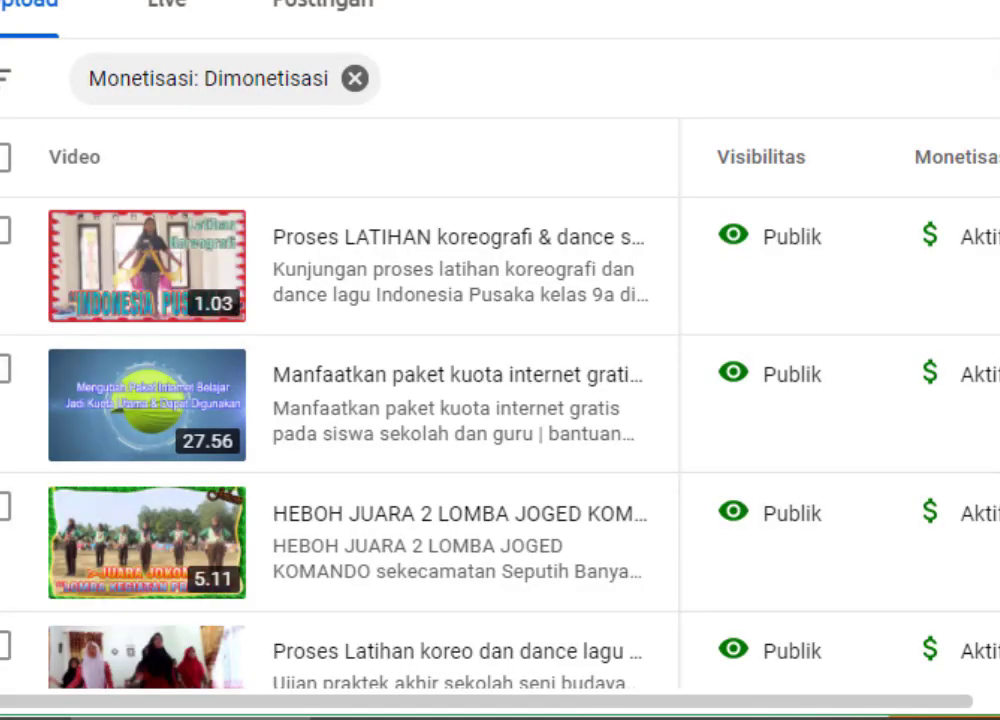
pyautogui.scroll(-10, 390, 400)
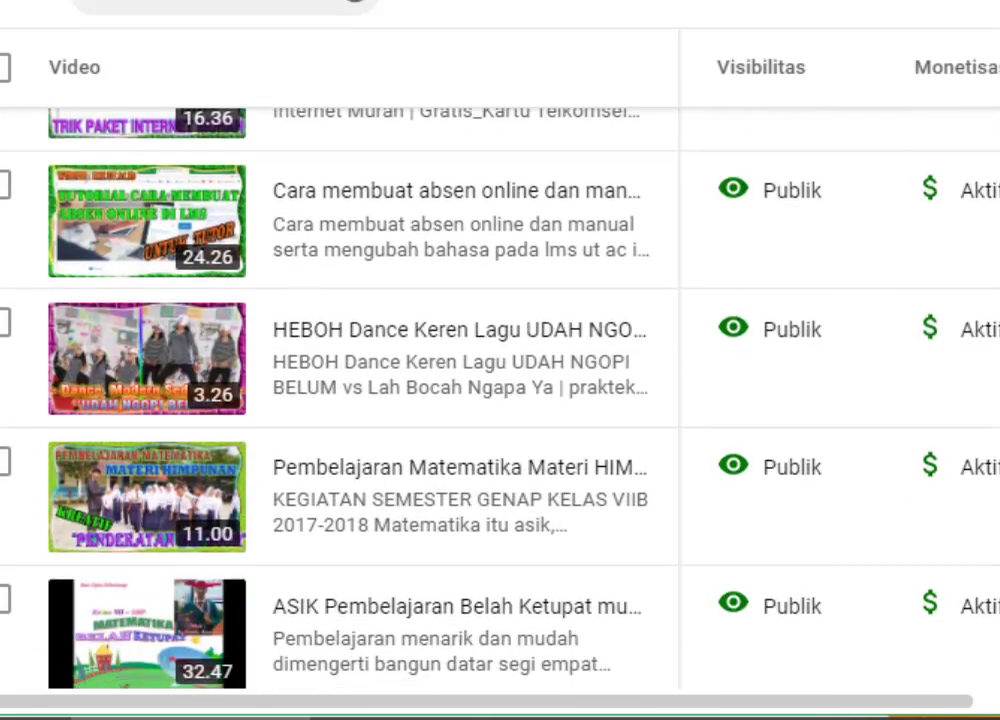
pyautogui.scroll(-6, 390, 400)
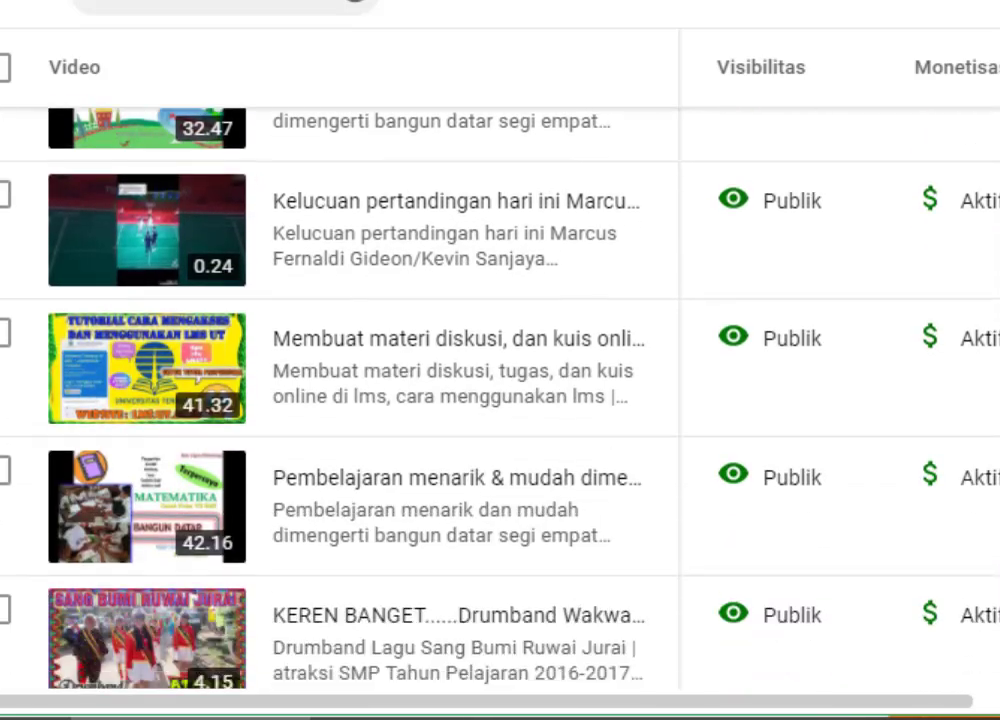
pyautogui.scroll(-4, 390, 400)
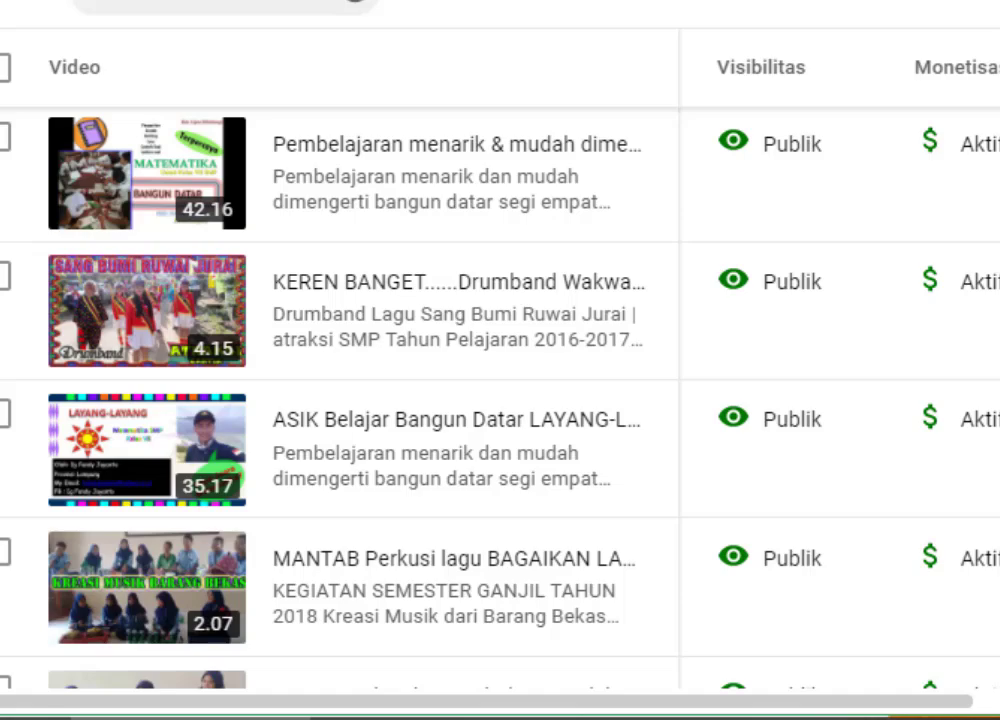
pyautogui.scroll(2, 390, 400)
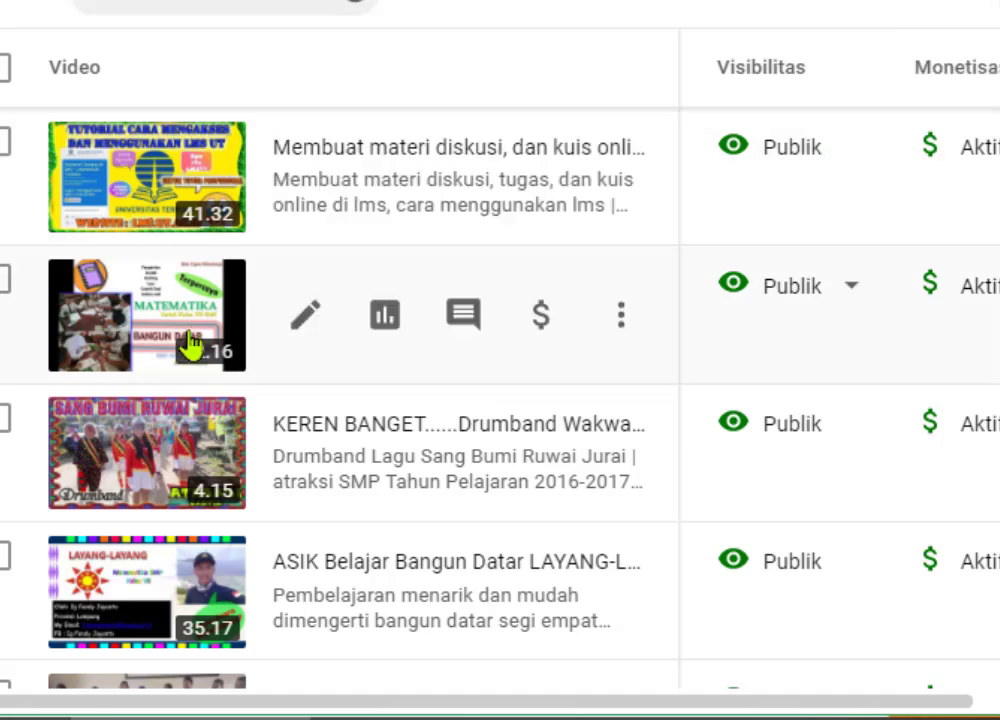
pyautogui.moveTo(654, 706); pyautogui.dragTo(798, 715)
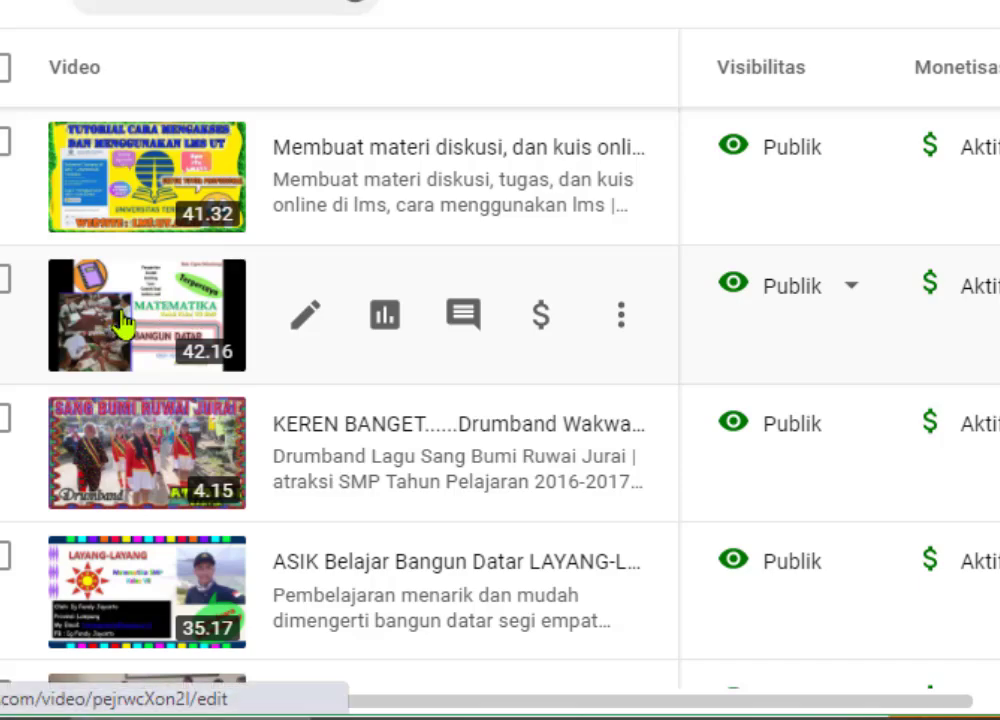
# - Copy the persegi panjang maths video's full title from its details page, then return to the form
pyautogui.click(122, 322)
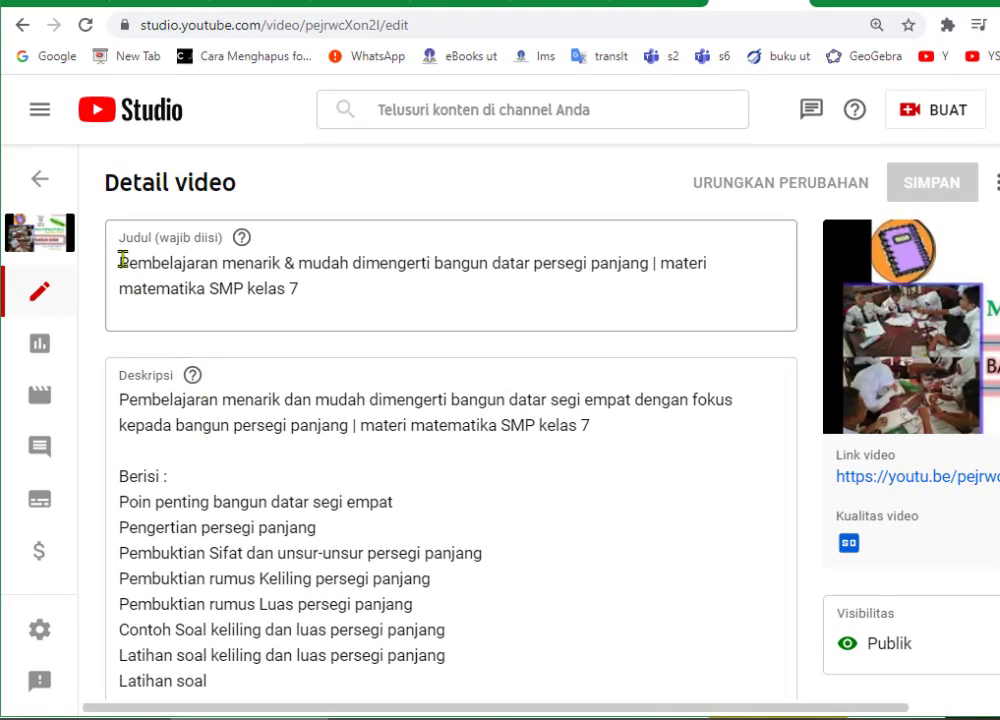
pyautogui.moveTo(117, 259); pyautogui.dragTo(191, 263)
pyautogui.moveTo(268, 284); pyautogui.dragTo(311, 289)
pyautogui.hotkey('ctrl', 'c')
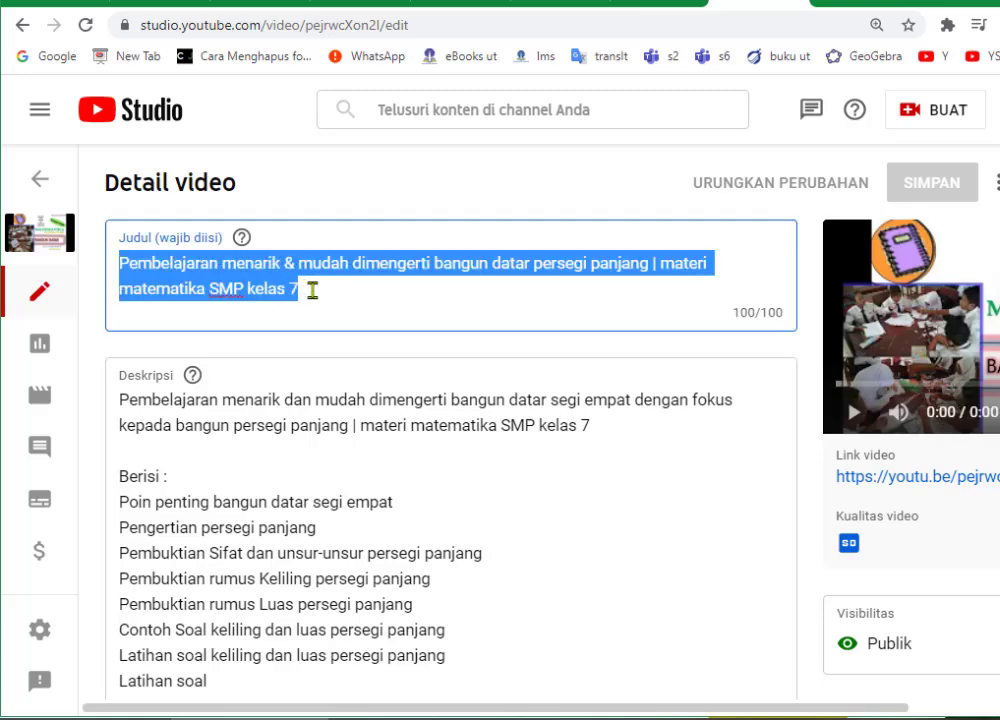
pyautogui.rightClick(248, 265)
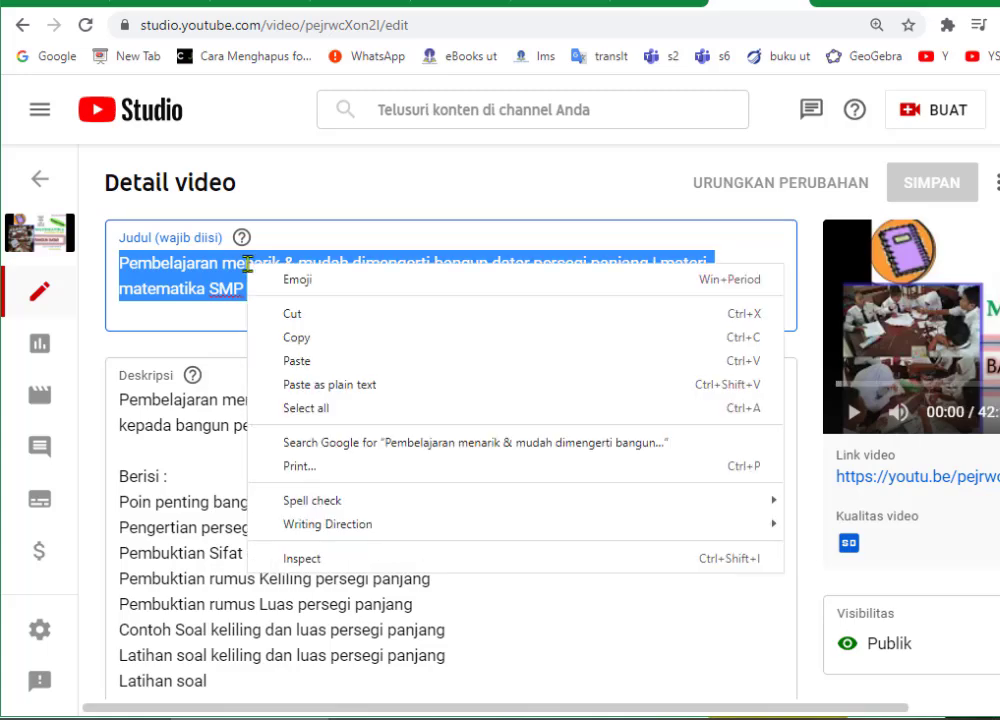
pyautogui.click(303, 340)
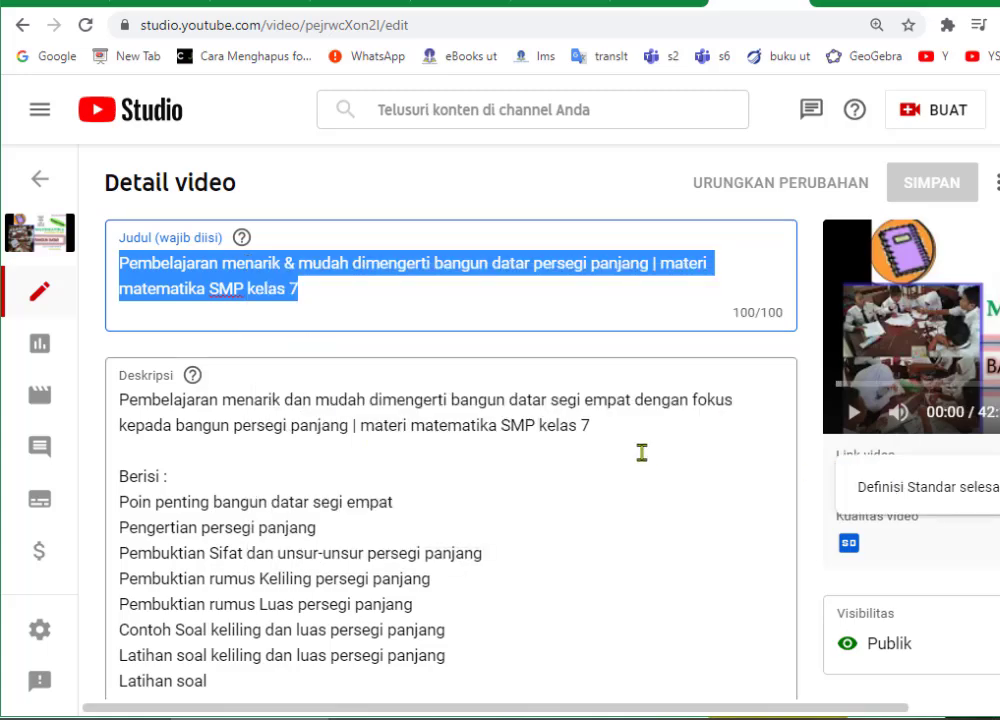
pyautogui.click(657, 3)
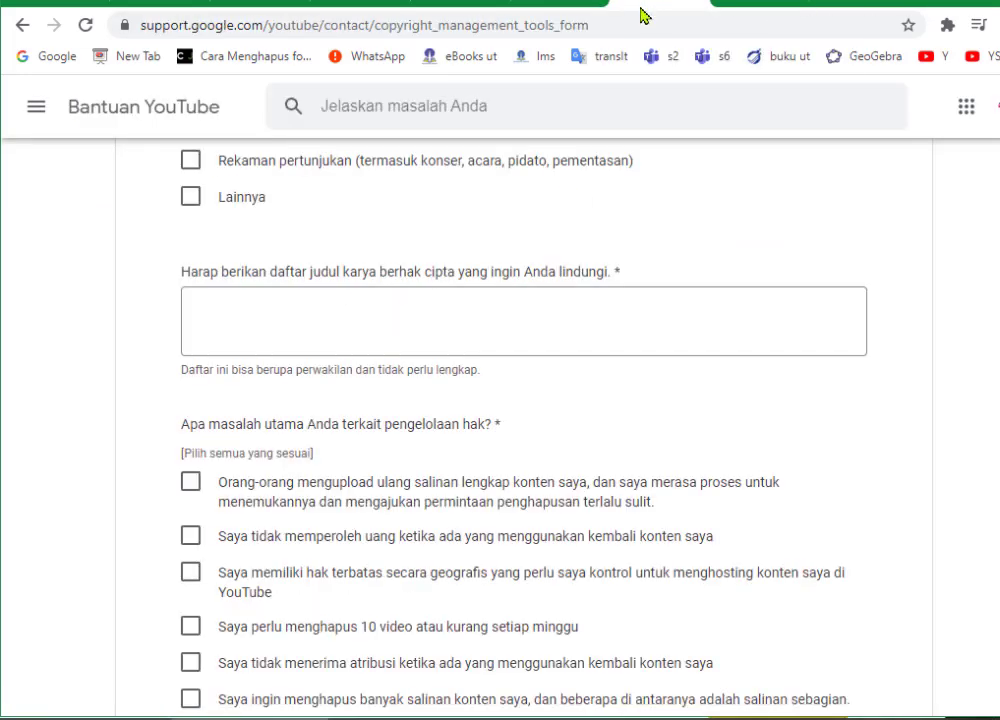
# - Paste the copied maths video title into the copyrighted-works titles box, filling 100/1000 characters
pyautogui.click(197, 315)
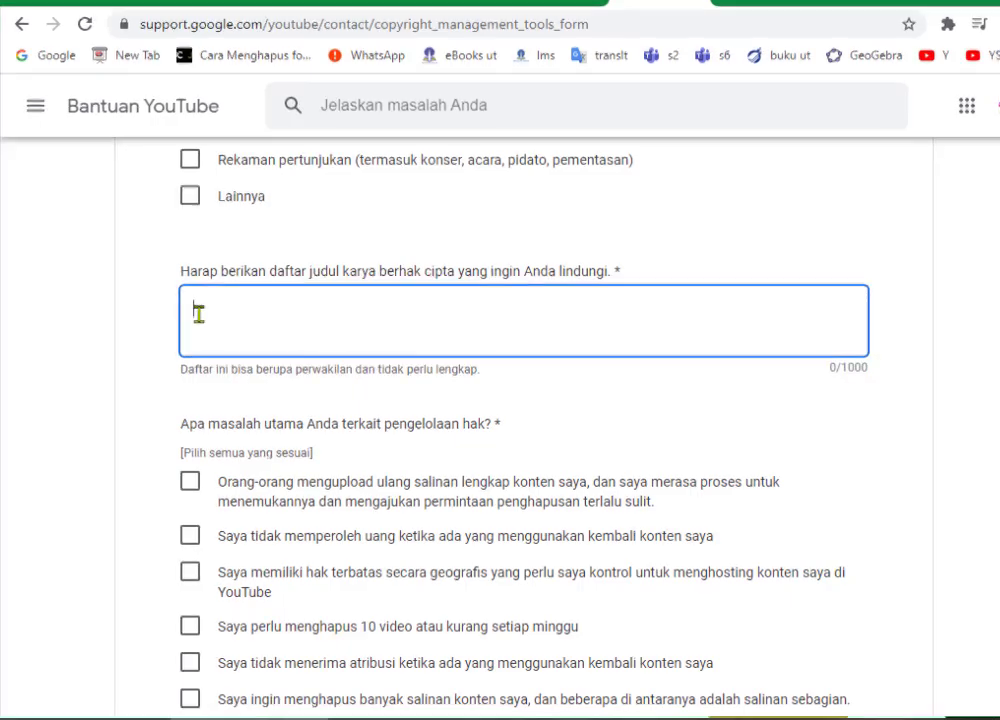
pyautogui.rightClick(199, 315)
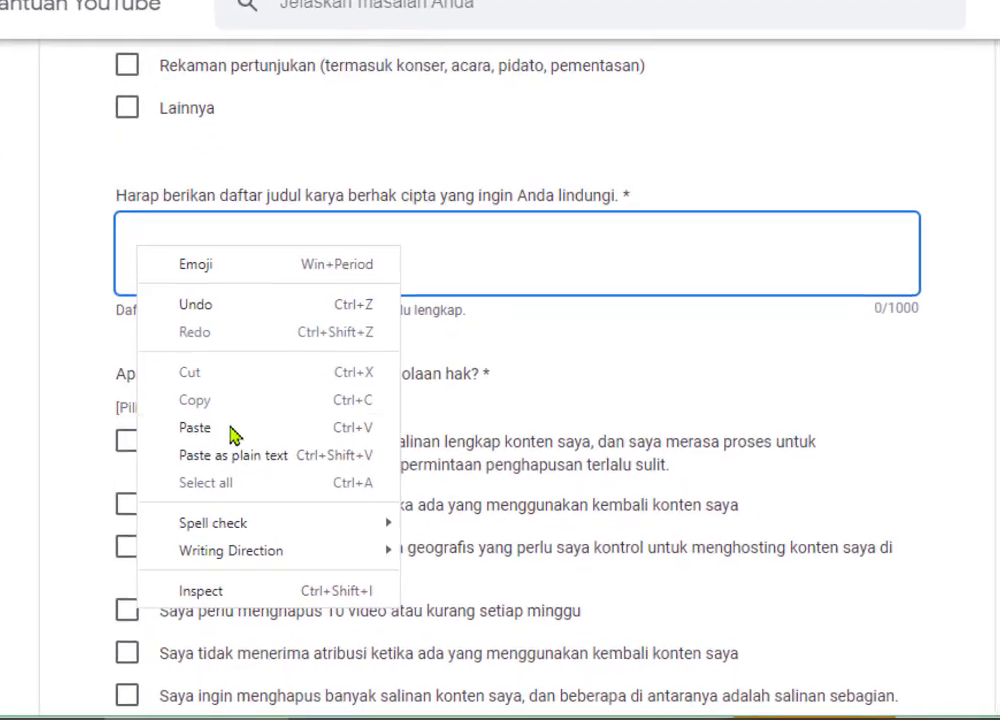
pyautogui.click(300, 444)
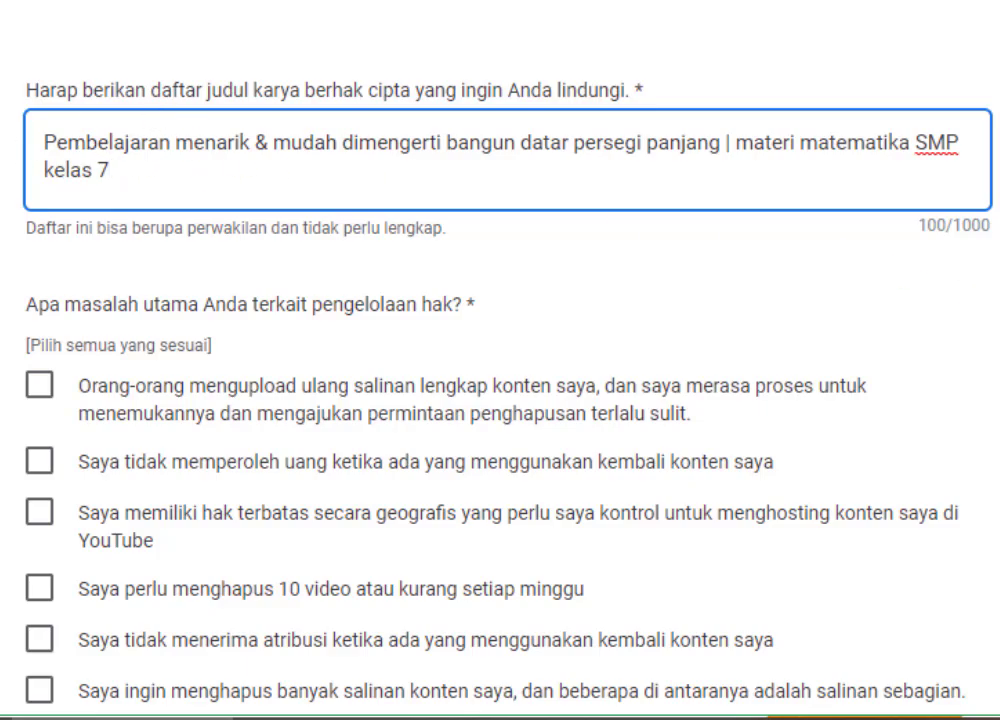
pyautogui.scroll(-3, 500, 400)
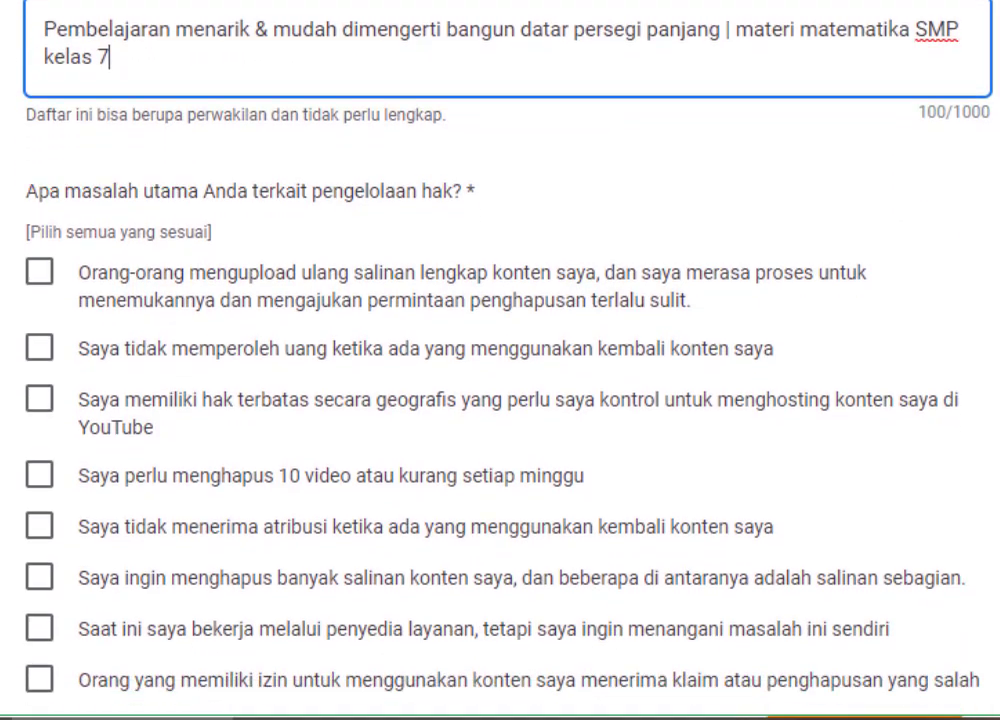
pyautogui.scroll(-2, 500, 400)
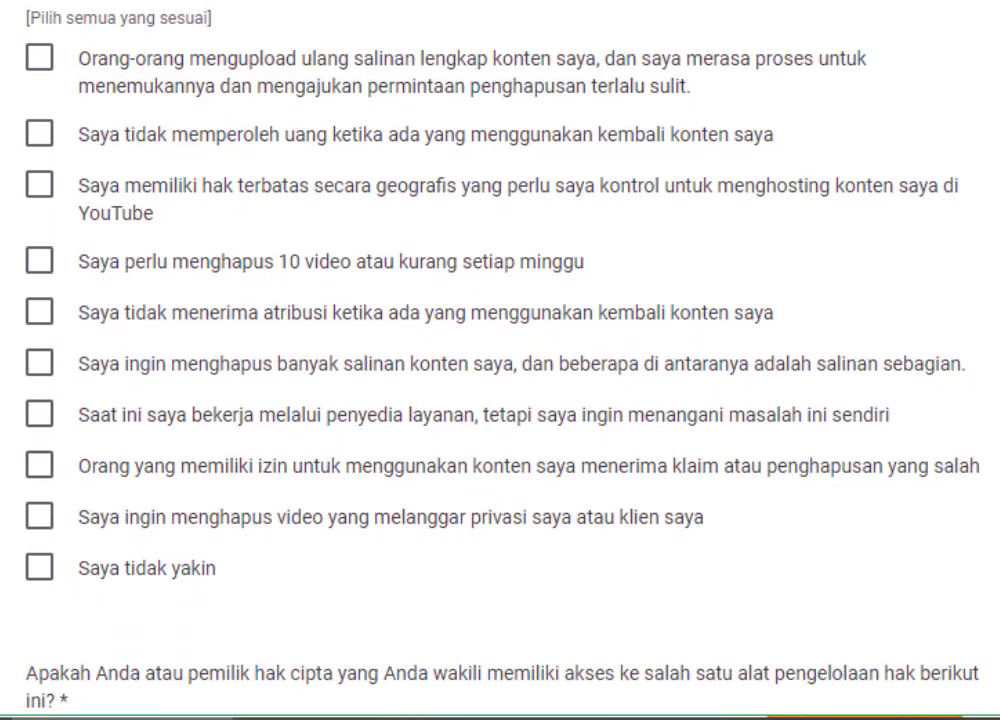
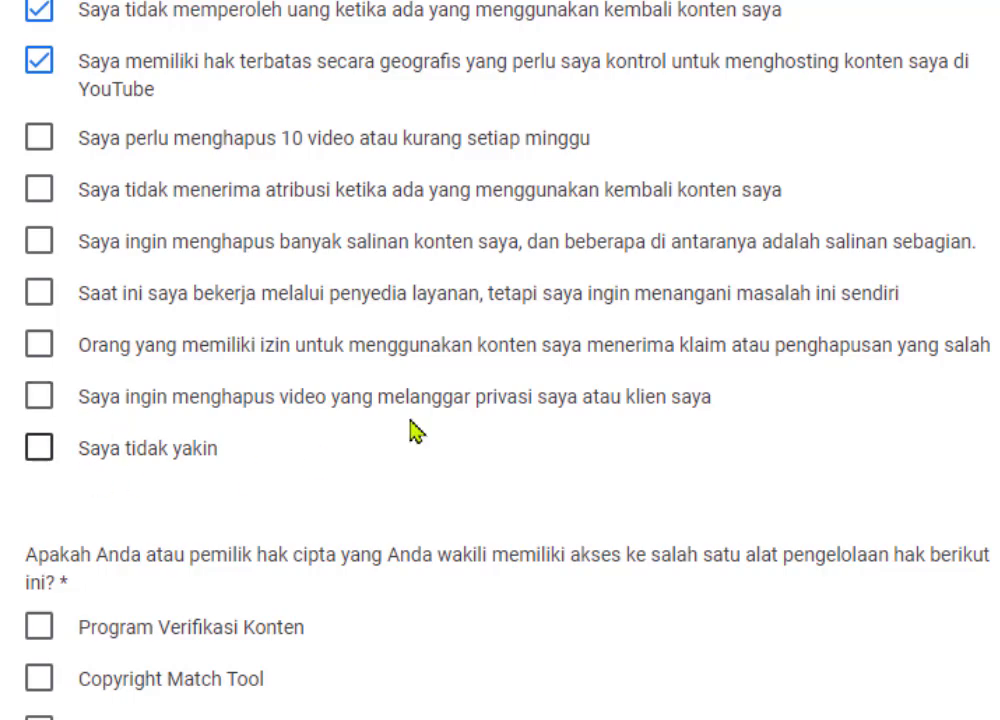
# - Answer 'Tidak satu pun' (none) for access to the listed rights-management tools
pyautogui.scroll(3, 500, 360)
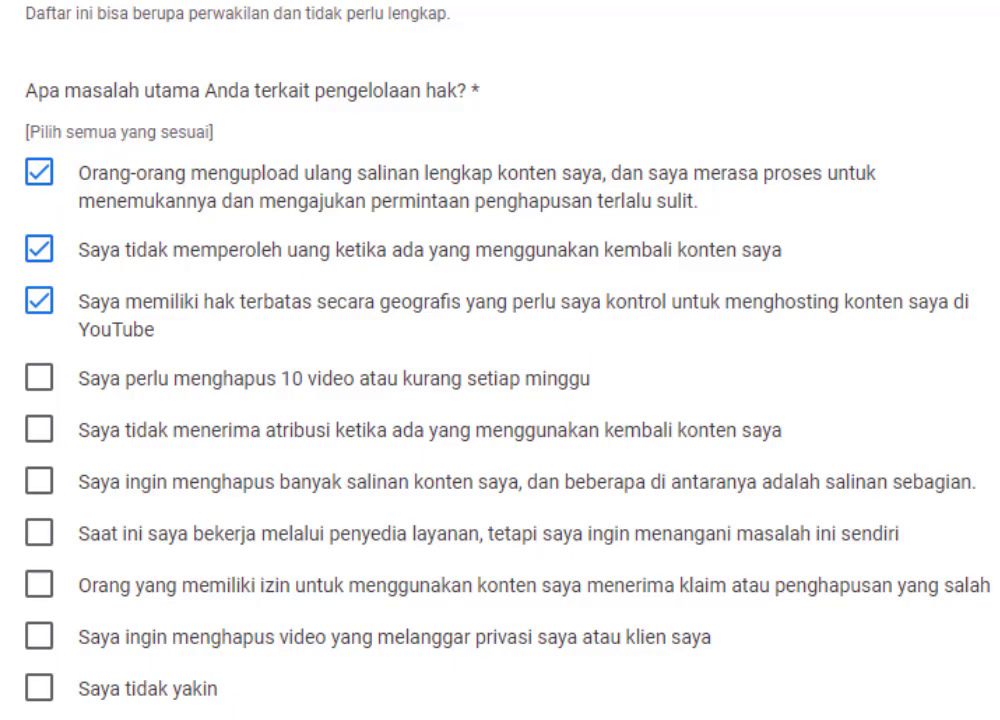
pyautogui.scroll(-5, 500, 360)
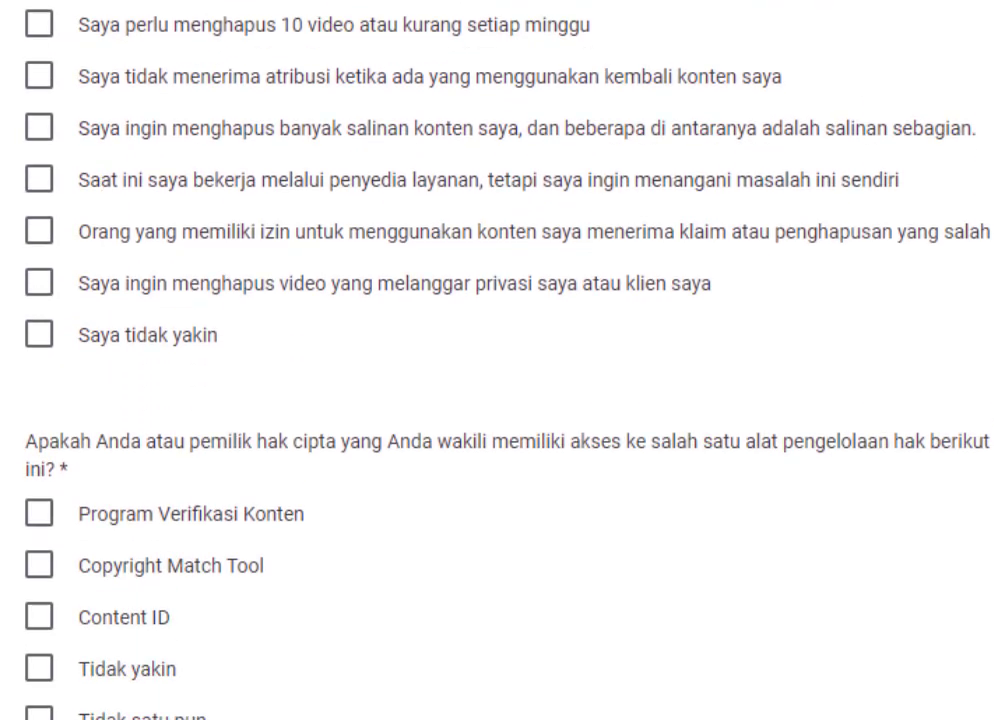
pyautogui.scroll(-1, 500, 360)
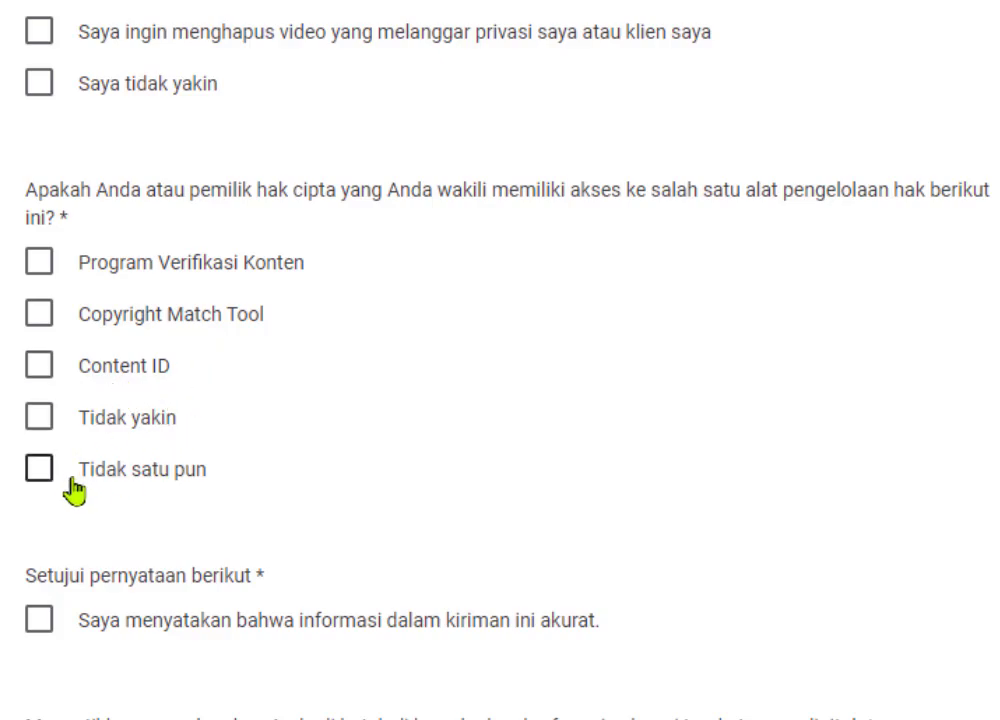
pyautogui.click(40, 470)
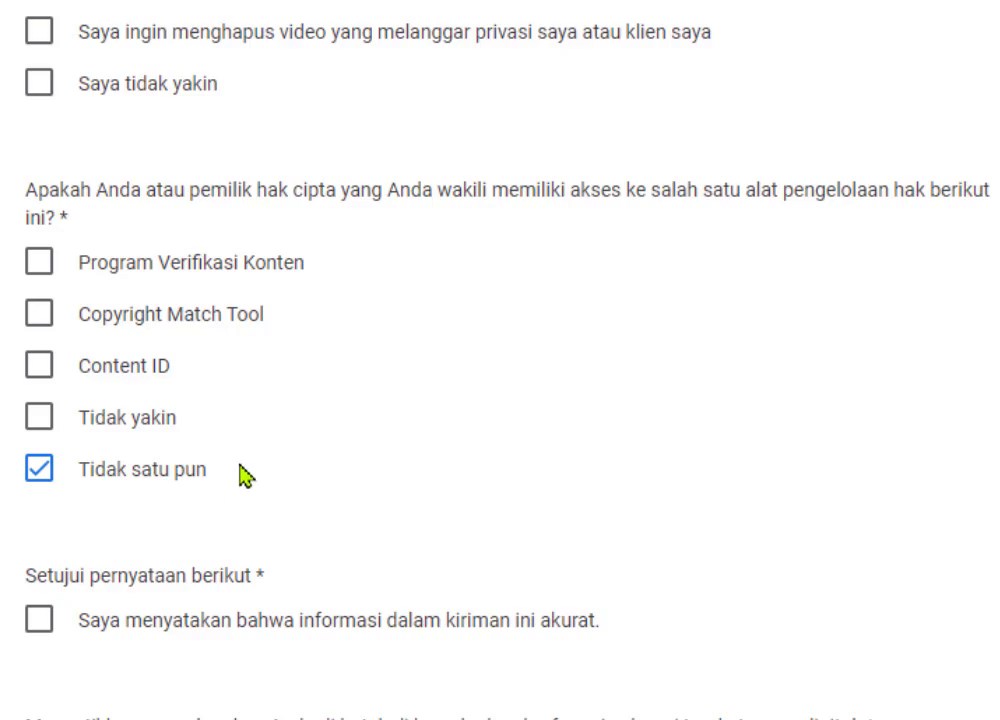
pyautogui.scroll(-3, 130, 335)
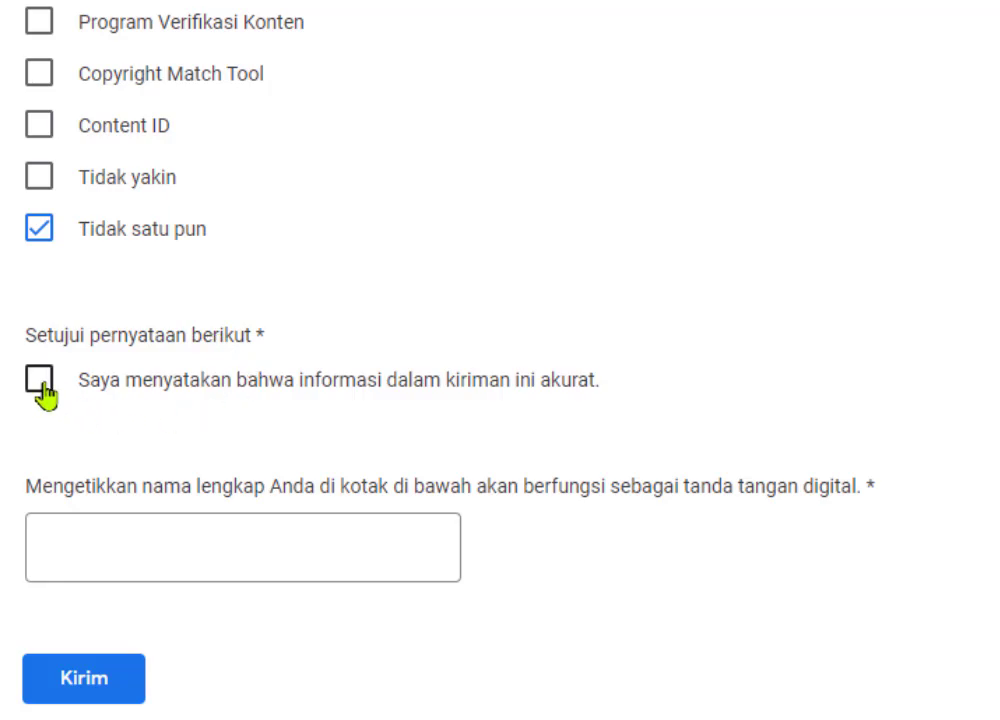
# - Agree to the accuracy declaration and sign digitally with your full name
pyautogui.click(40, 382)
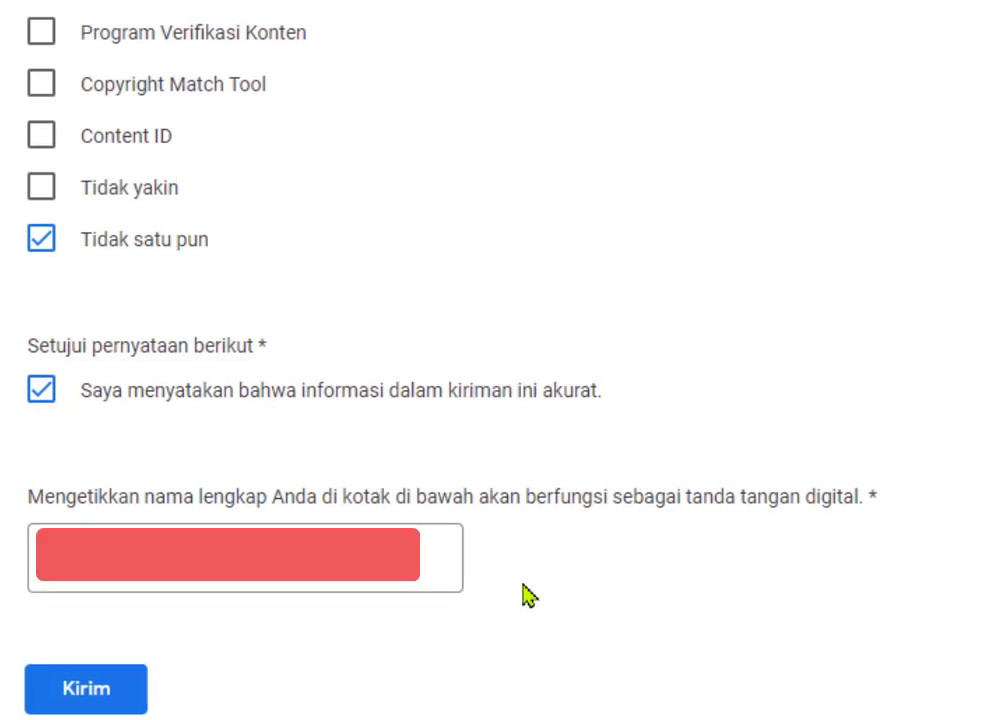
pyautogui.click(345, 585)
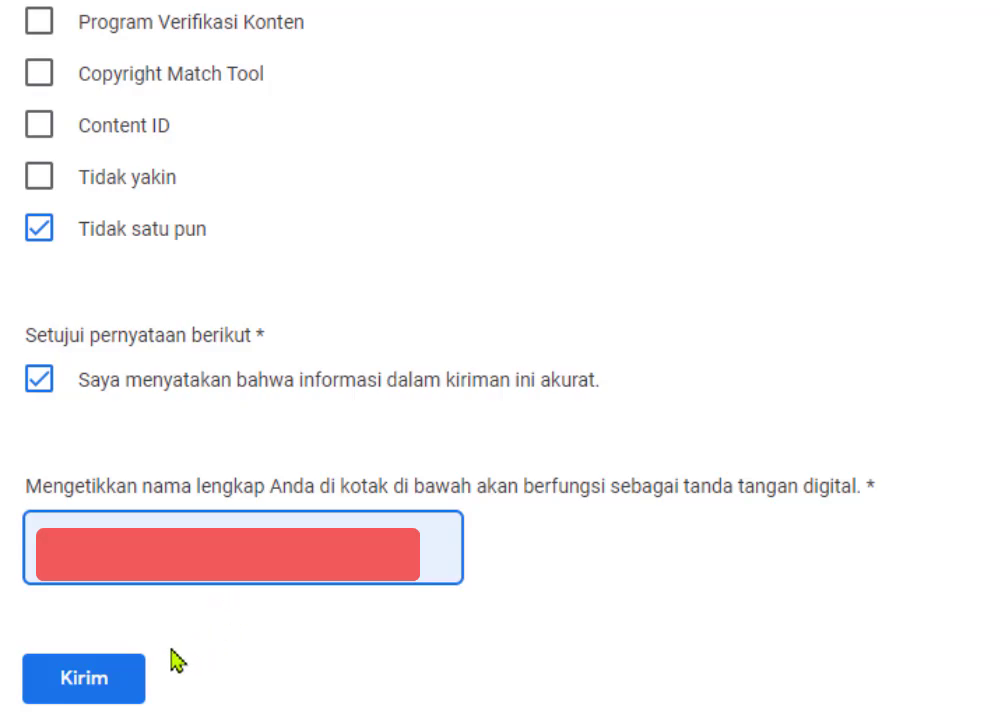
# - Submit the form with Kirim, reaching the 'Email Anda telah dikirim' confirmation
pyautogui.click(97, 686)
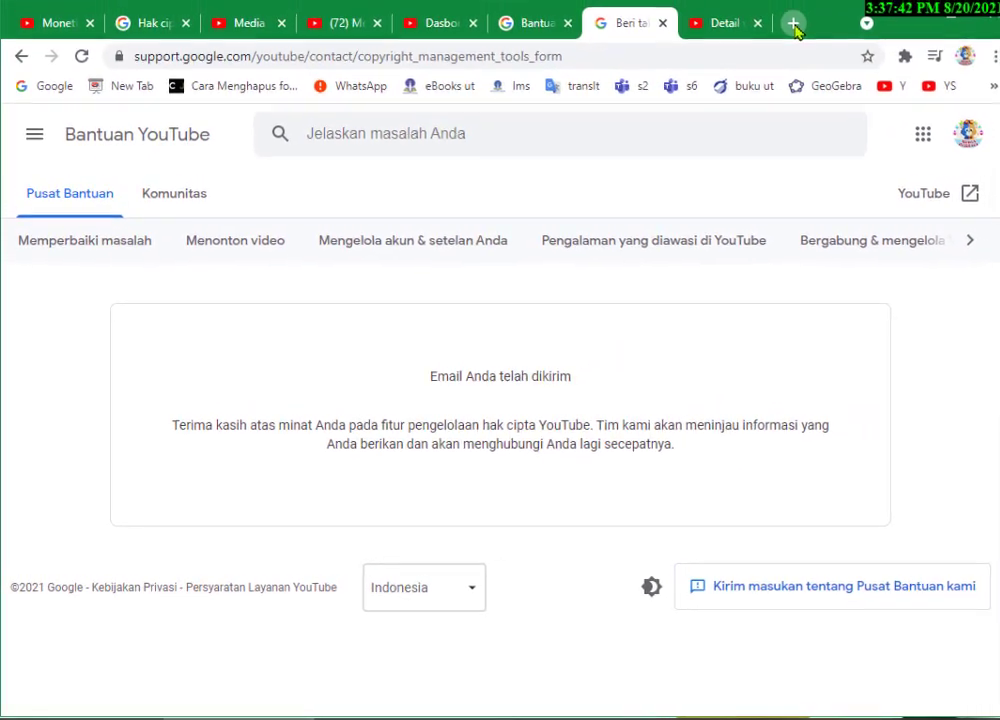
# - Check the Gmail inbox for Copyright Tools Application Received emails, then return to the YouTube channel tab
pyautogui.click(794, 26)
pyautogui.write('gm')
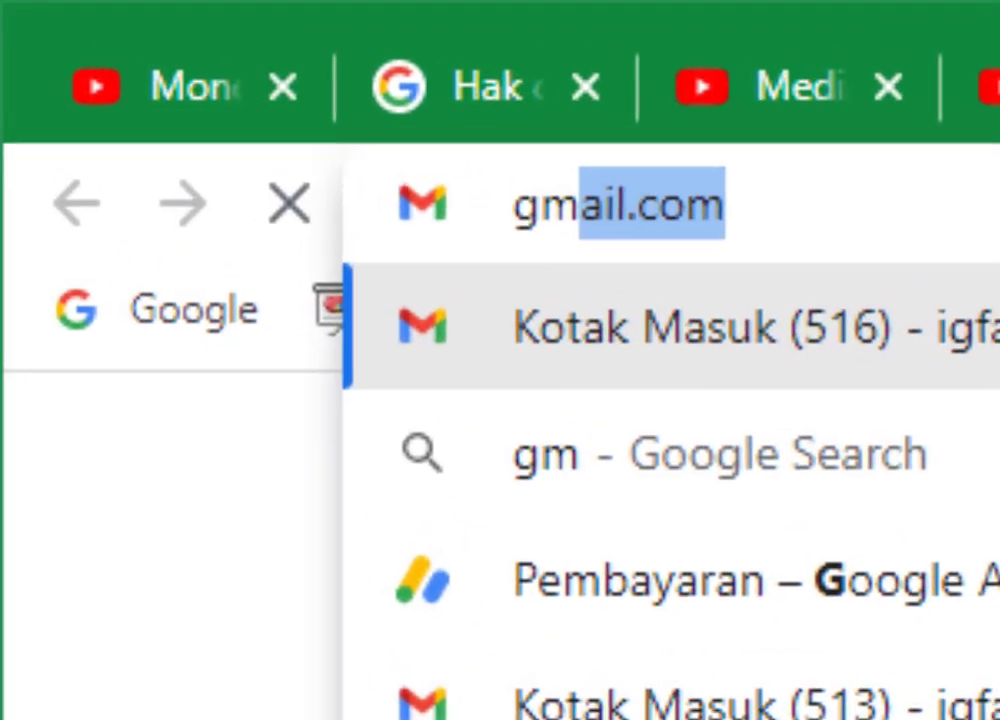
pyautogui.write('ail.com')
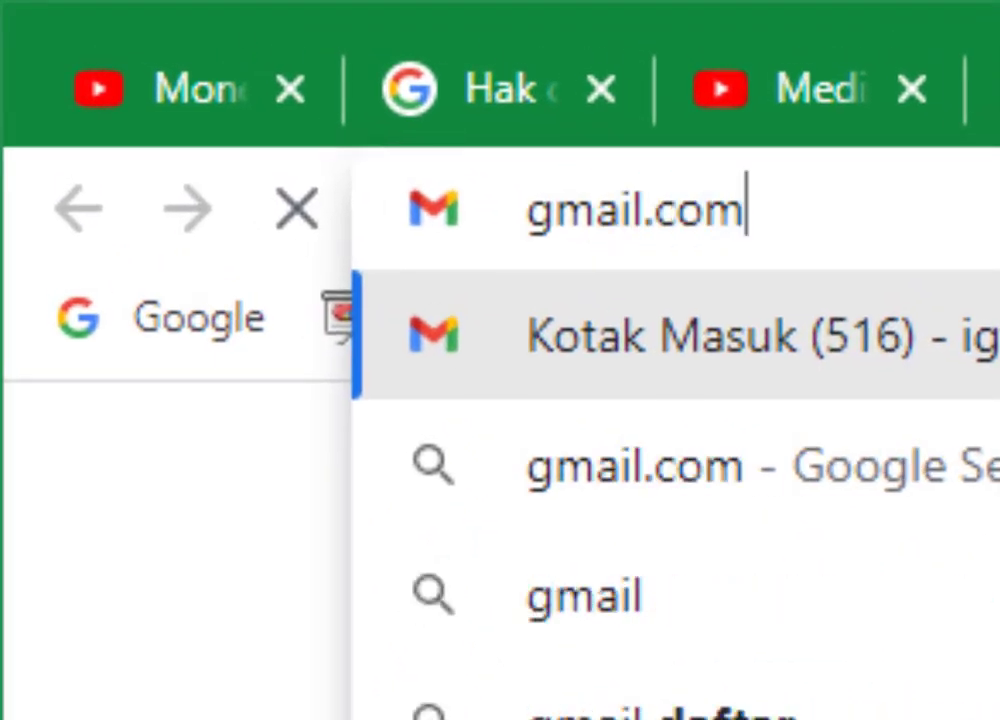
pyautogui.press('Return')
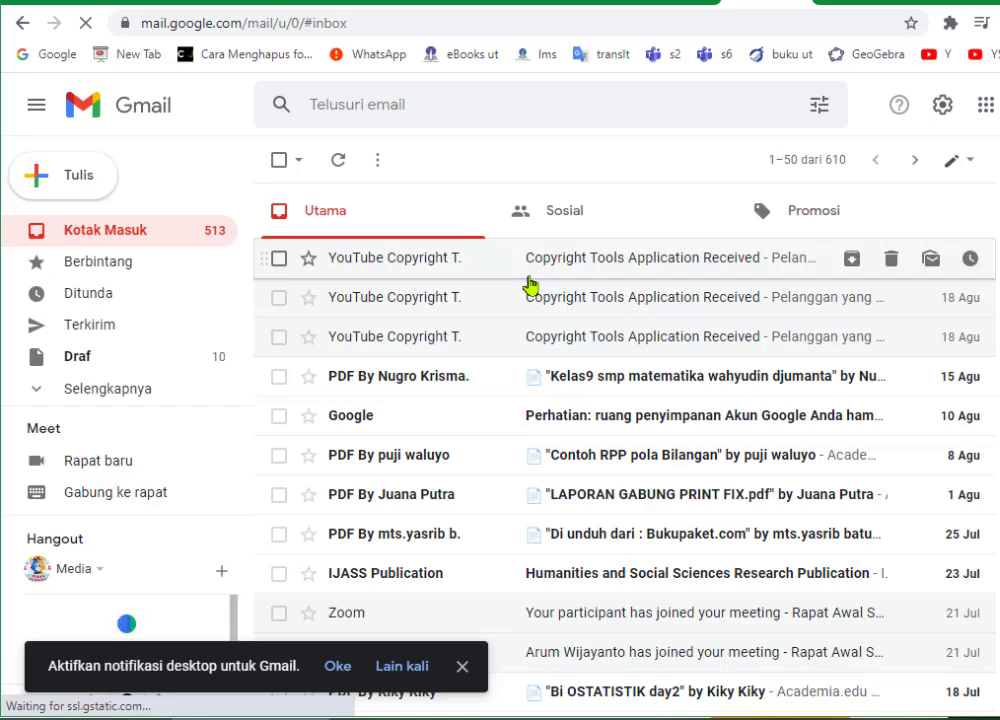
pyautogui.click(240, 2)
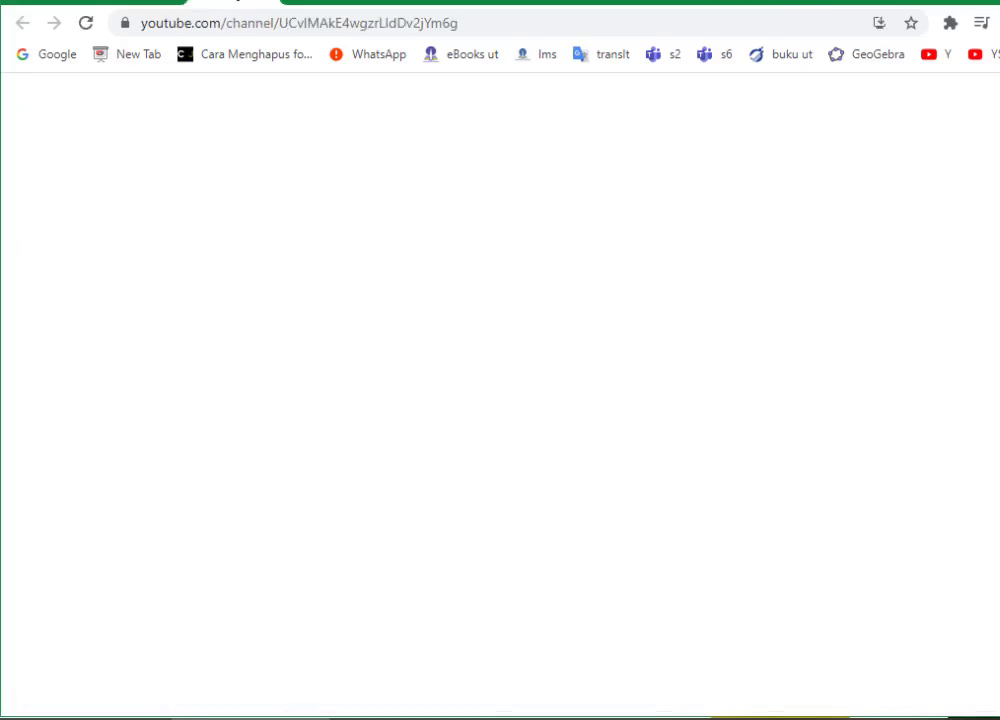